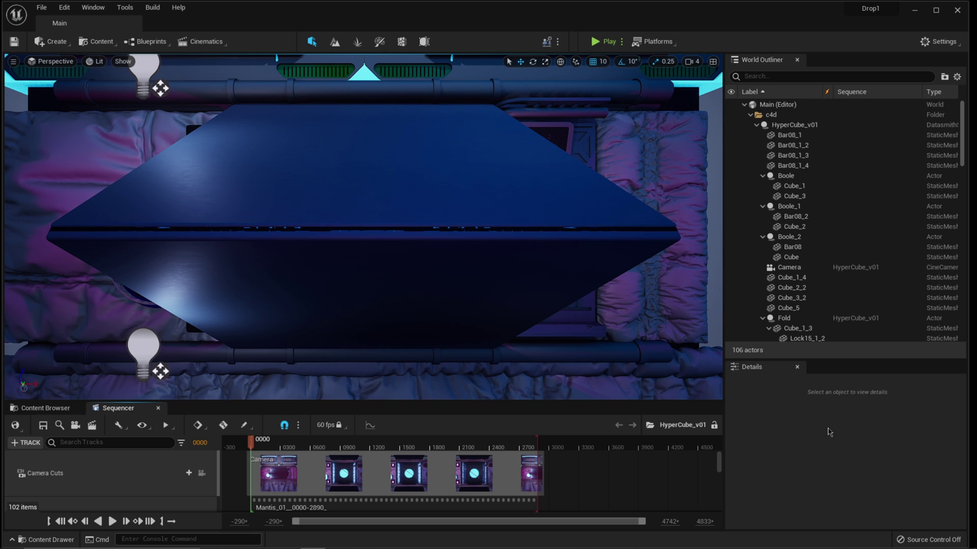
Play the HyperCube_v01 sequence through its camera cut to preview the glowing particle cube
click(111, 522)
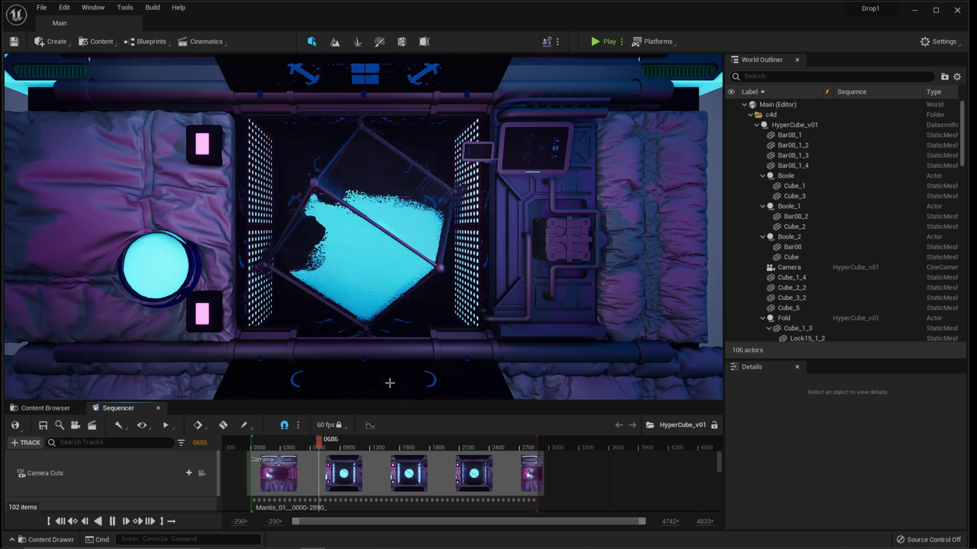
Hide Fluid_1, Fracture/CubeAtom and Null_1/Cube_4 in the Outliner, then replay HyperCube_v01 to check the empty room
click(112, 521)
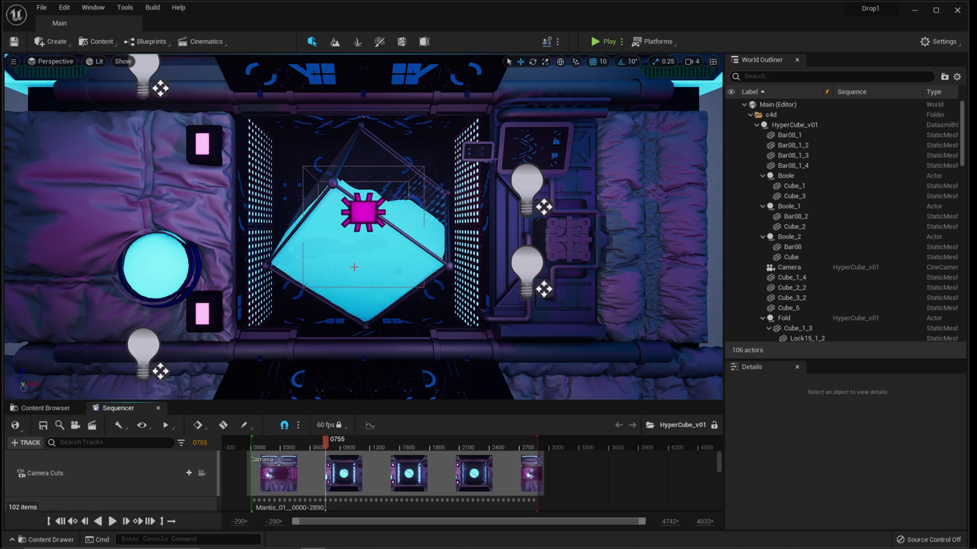
click(354, 267)
click(730, 227)
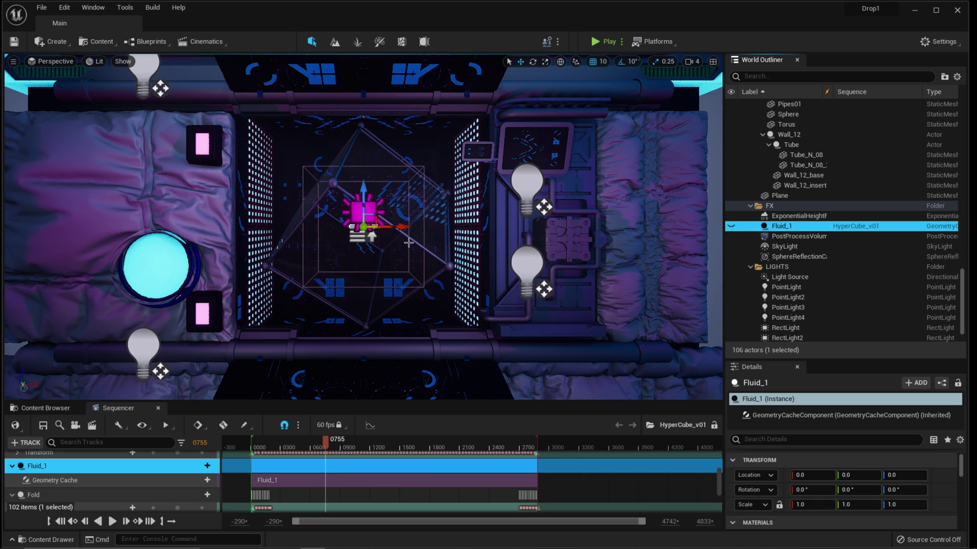
click(780, 195)
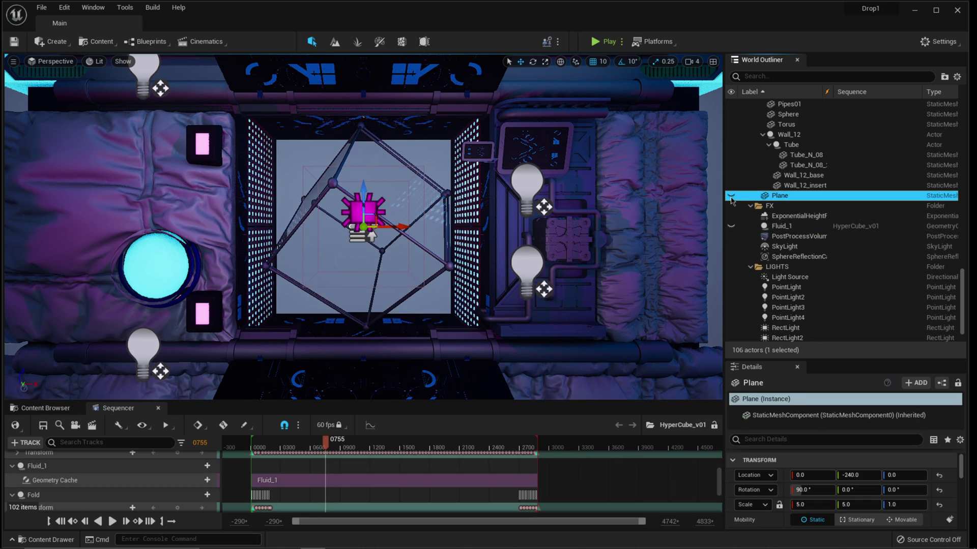
click(452, 265)
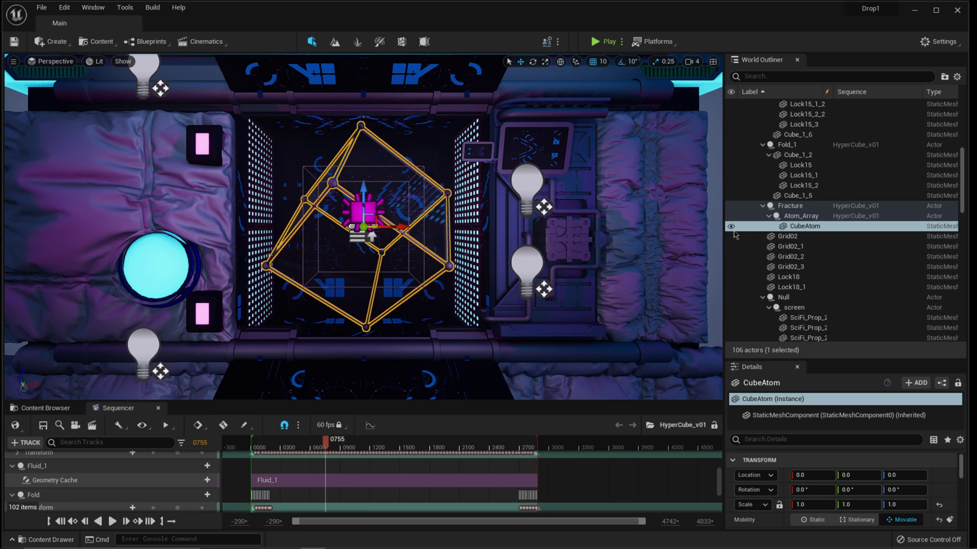
click(731, 205)
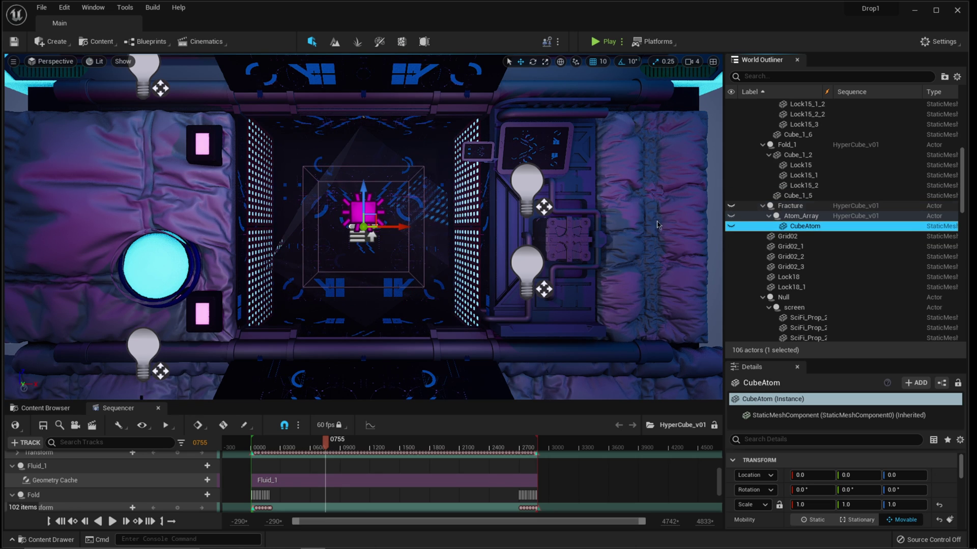
scroll(764, 298, down, 8)
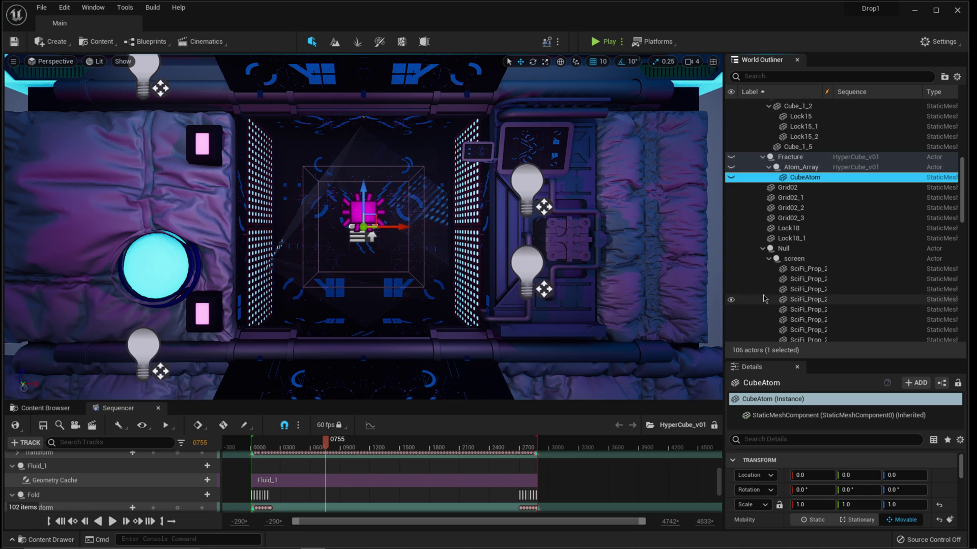
scroll(764, 298, down, 3)
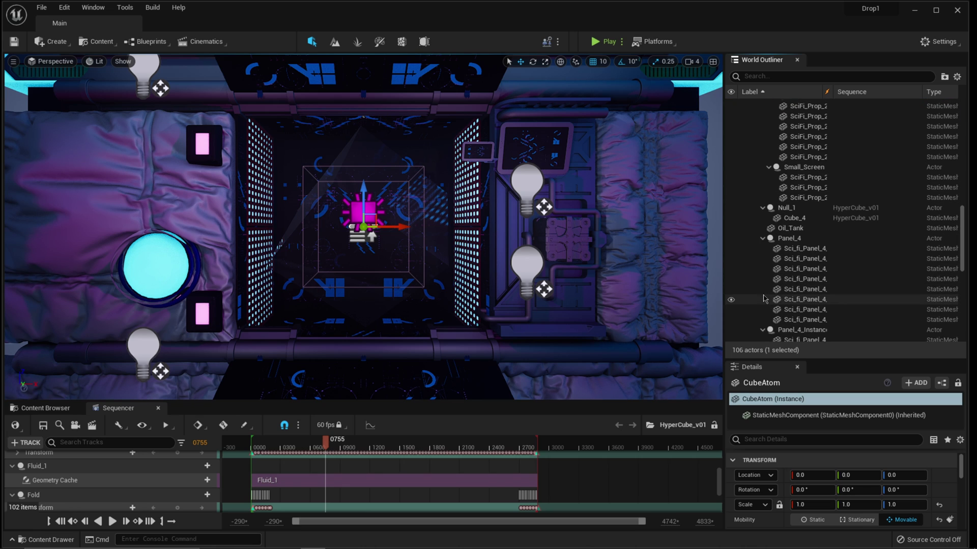
click(732, 218)
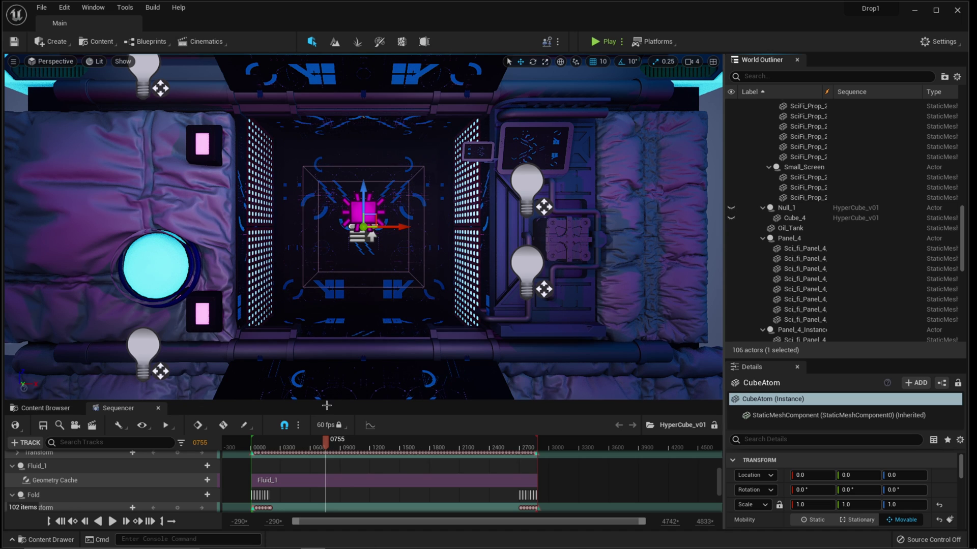
click(112, 521)
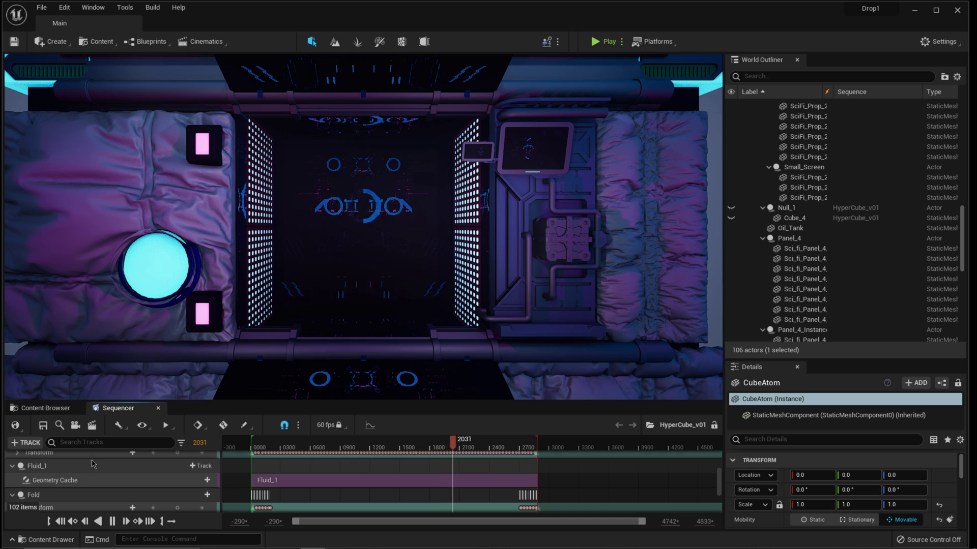
Pause playback, launch UE5 Early Access from the Epic Games Launcher and start a Film/Video project named VideoTutorial
click(114, 523)
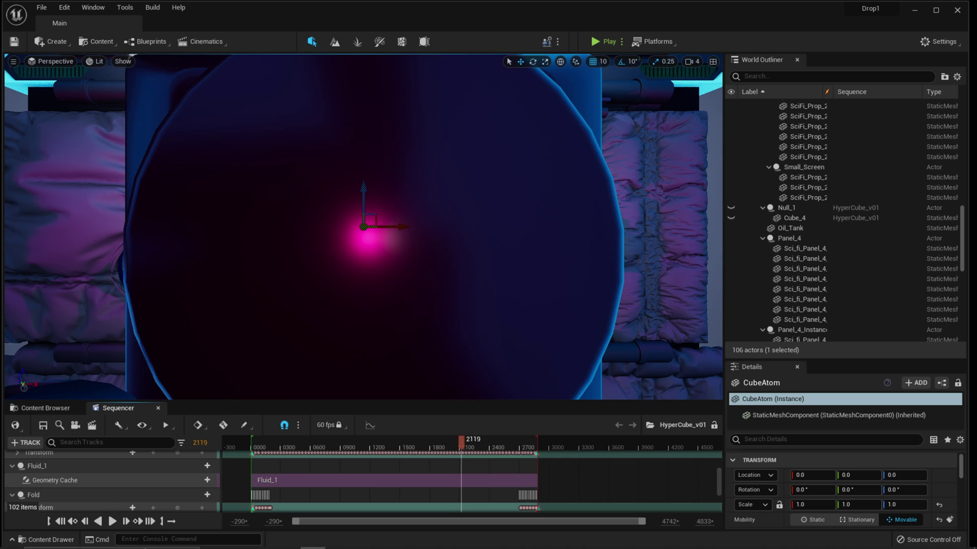
key(super)
click(289, 540)
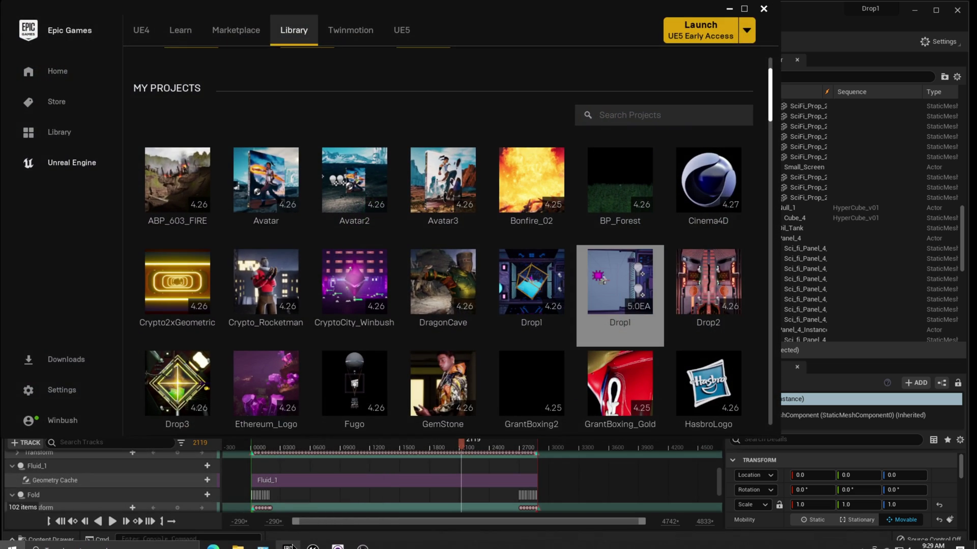
click(709, 31)
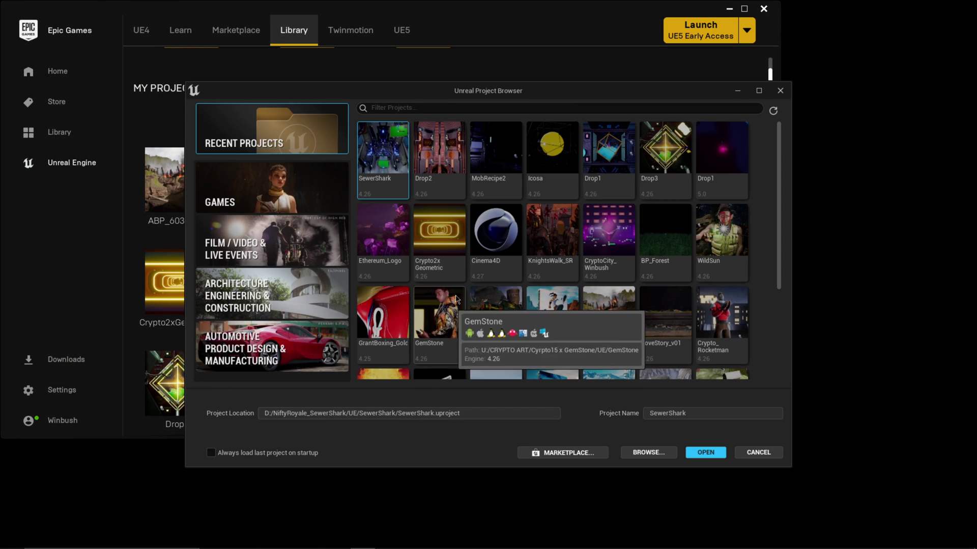
click(260, 255)
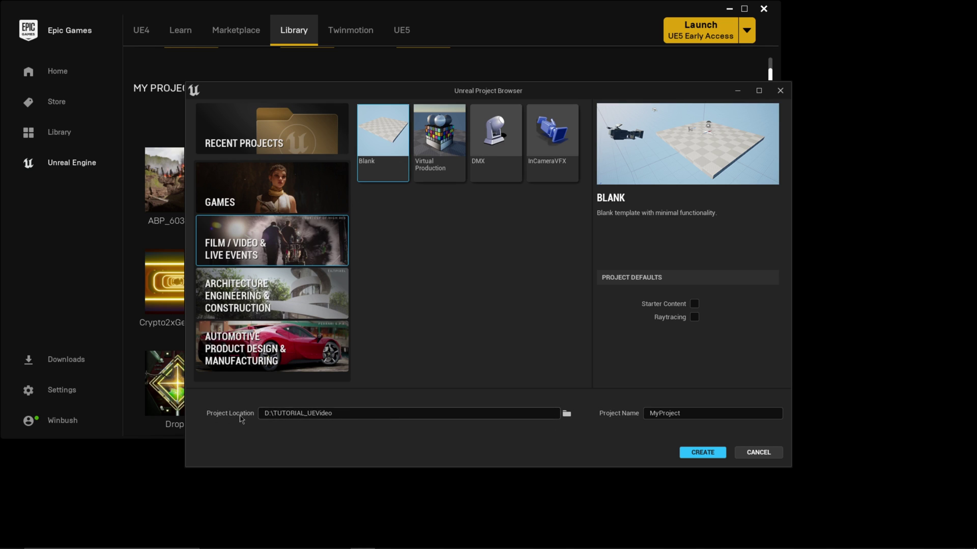
click(732, 413)
text(VideoTut)
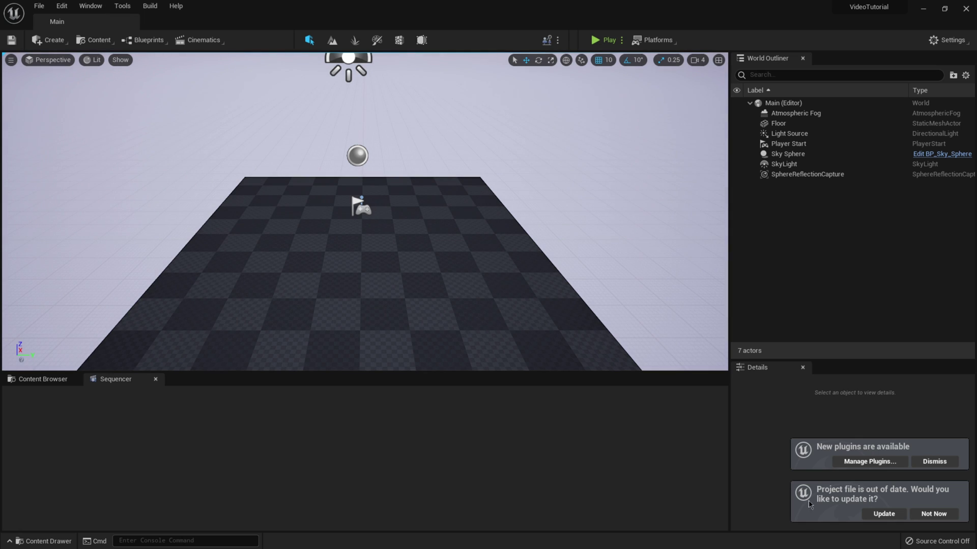
Update the project file, dismiss the plugins notice, and delete the Floor, Player Start and SphereReflectionCapture
click(883, 514)
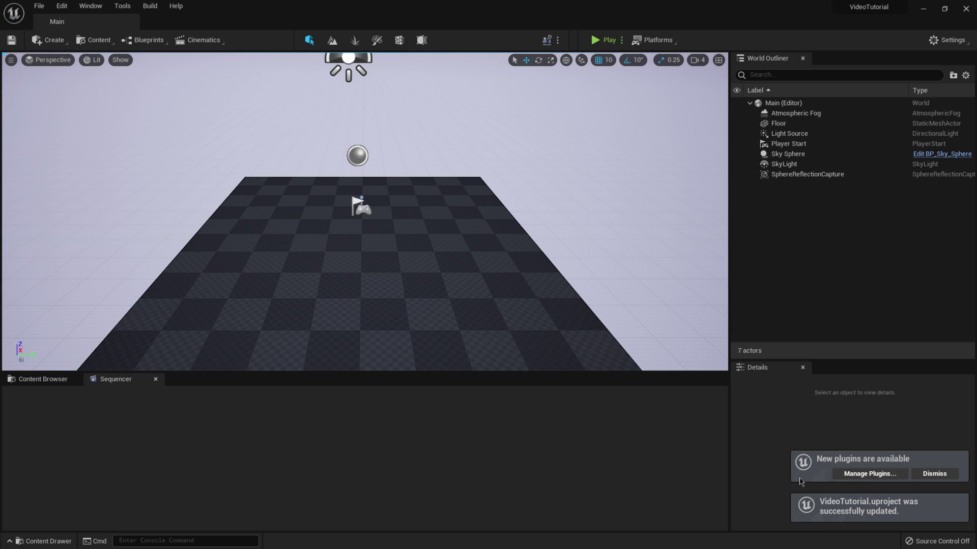
click(936, 475)
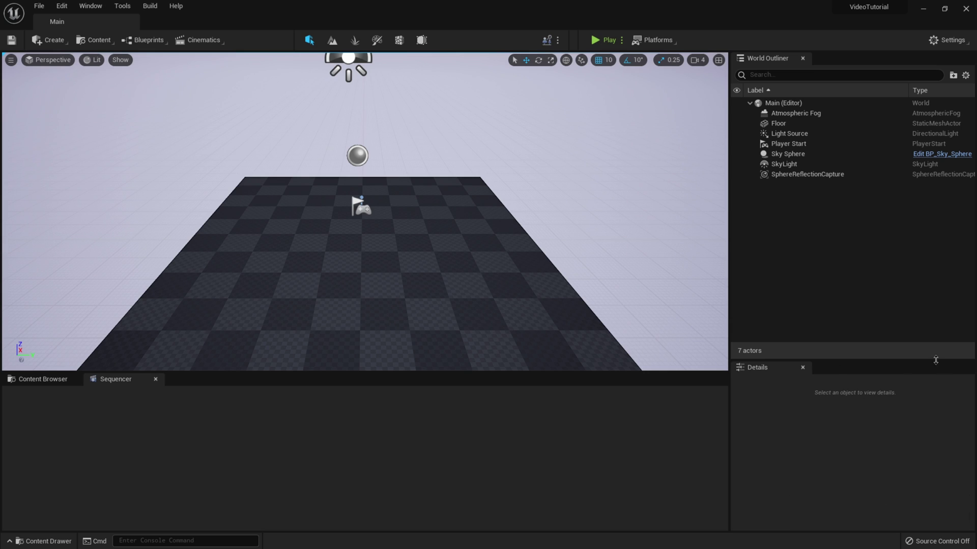
click(512, 303)
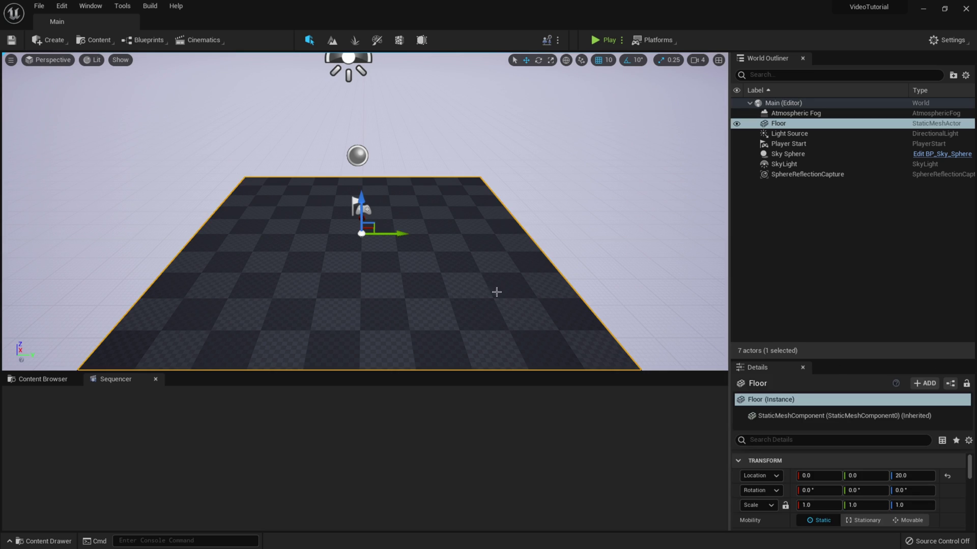
key(Delete)
click(362, 209)
key(Delete)
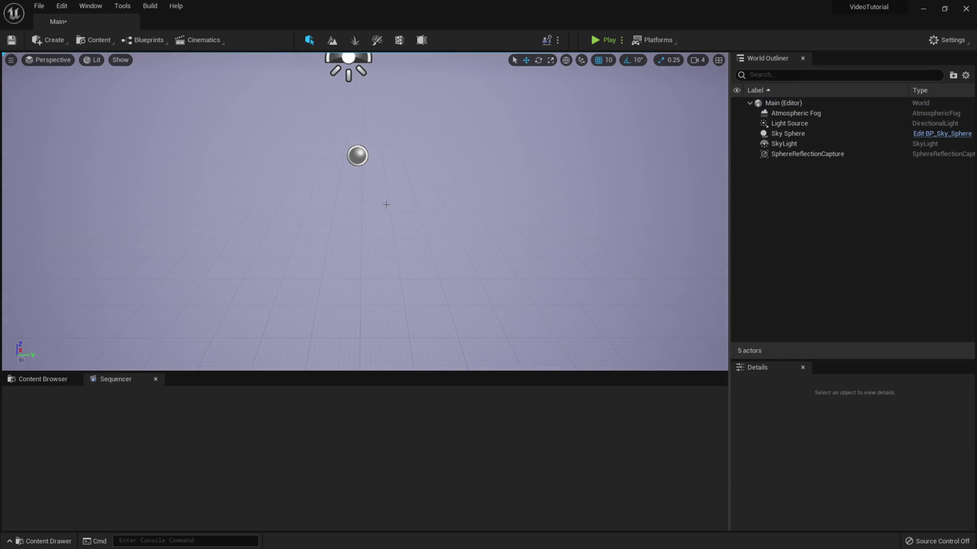
click(362, 159)
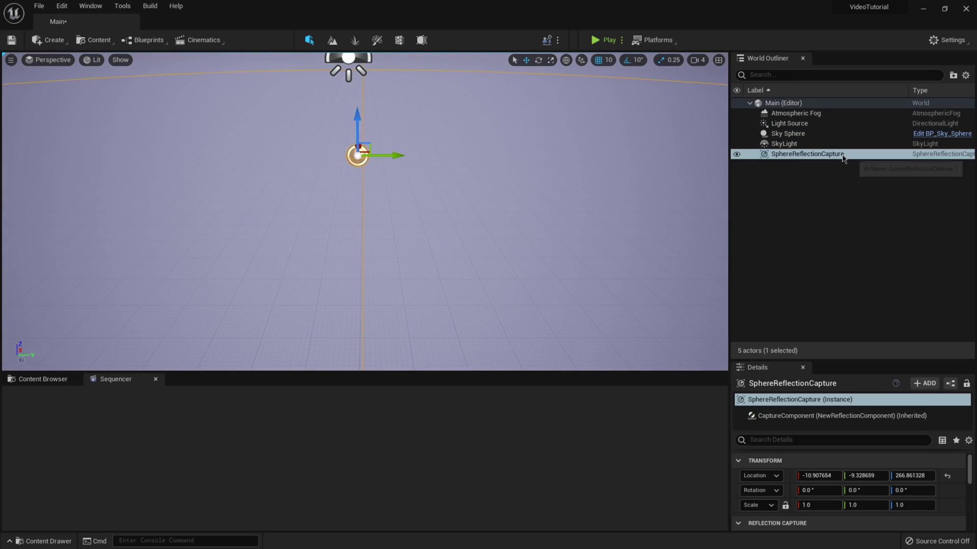
key(Delete)
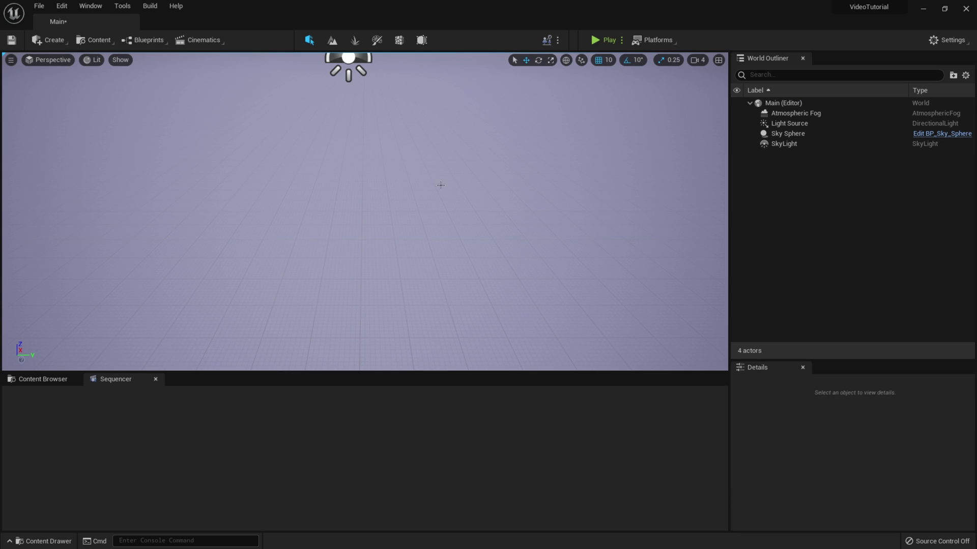
Delete Atmospheric Fog and Sky Sphere so only Light Source and SkyLight remain
click(793, 144)
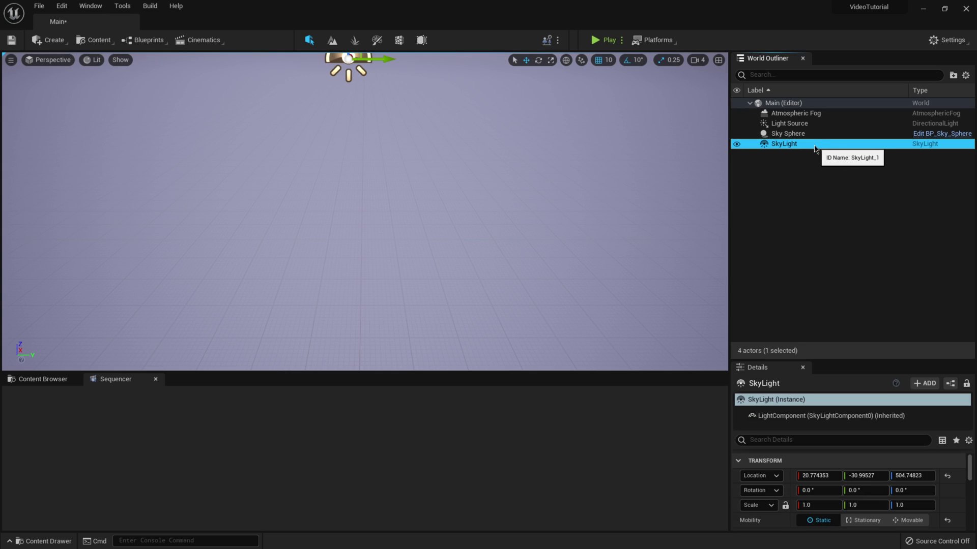
click(802, 123)
click(801, 113)
key(Delete)
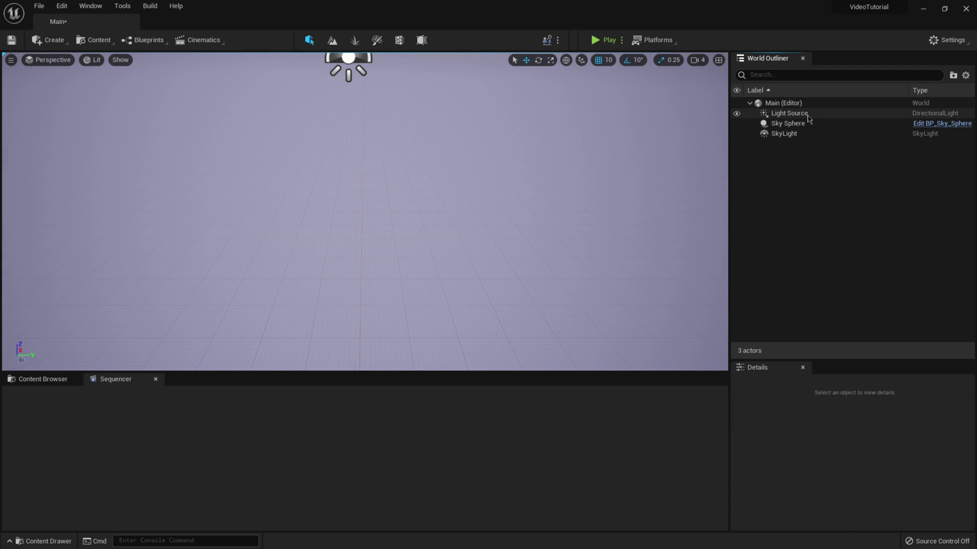
click(794, 125)
key(Delete)
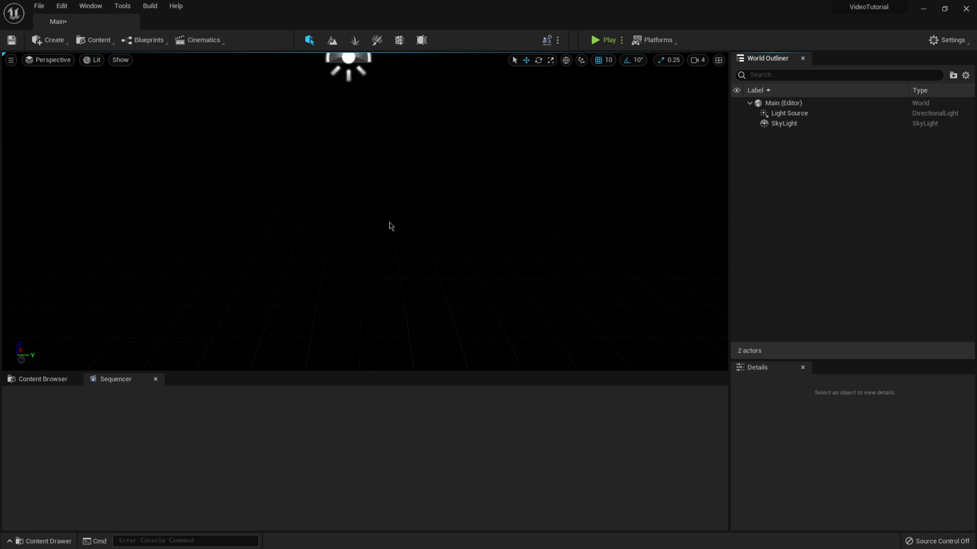
click(50, 378)
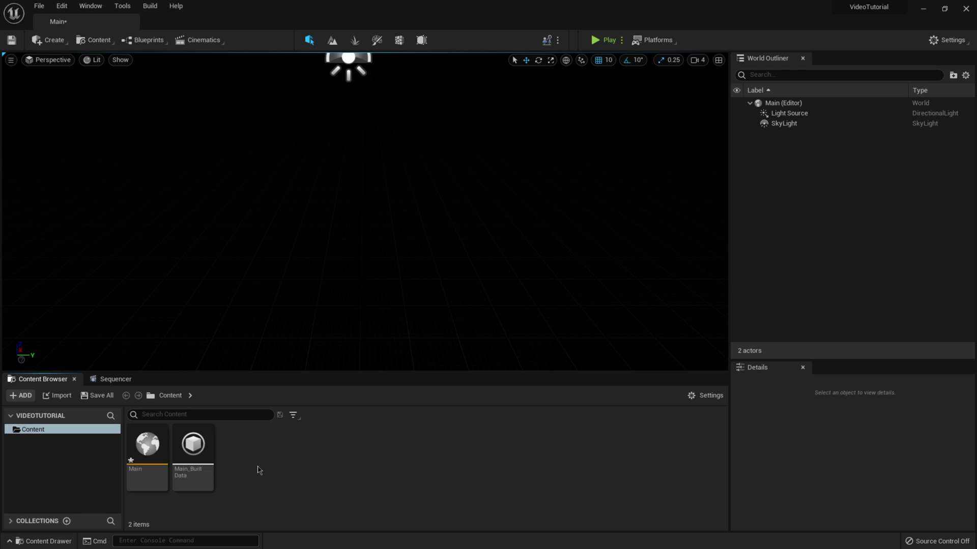
Open the Mantis_01 folder in File Explorer and preview the mp4 video
key(super)
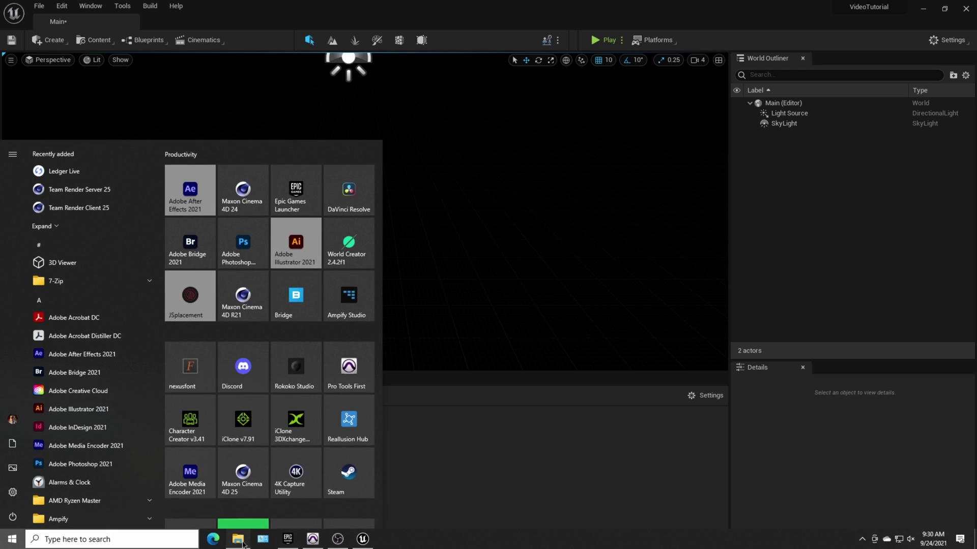
click(261, 540)
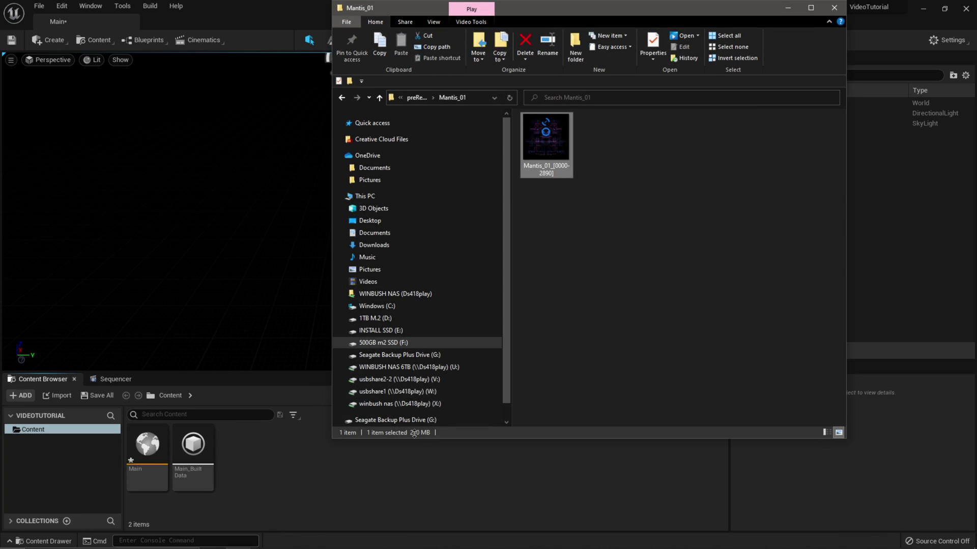
double_click(559, 140)
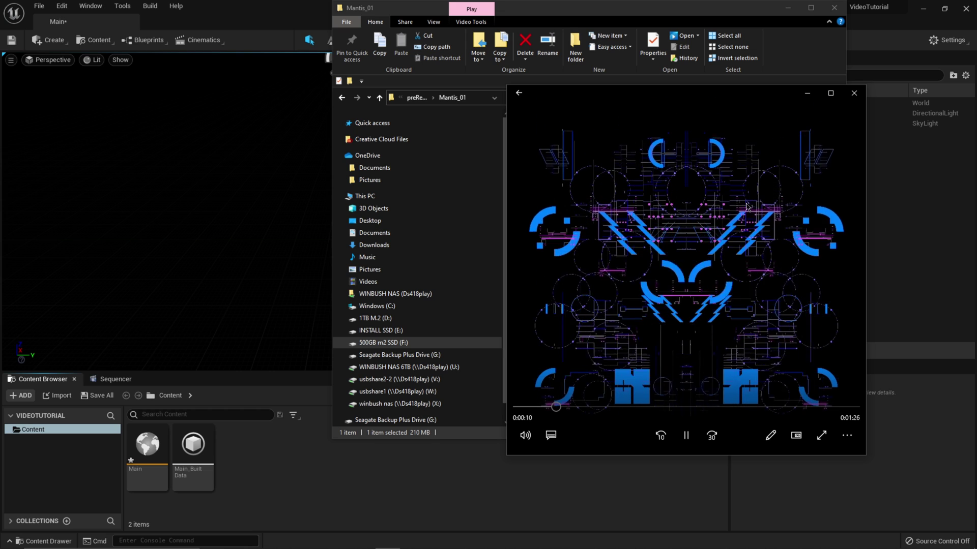
click(853, 93)
Import the Mantis_01 video into the Content folder as a File Media Source asset
drag(546, 140, 295, 469)
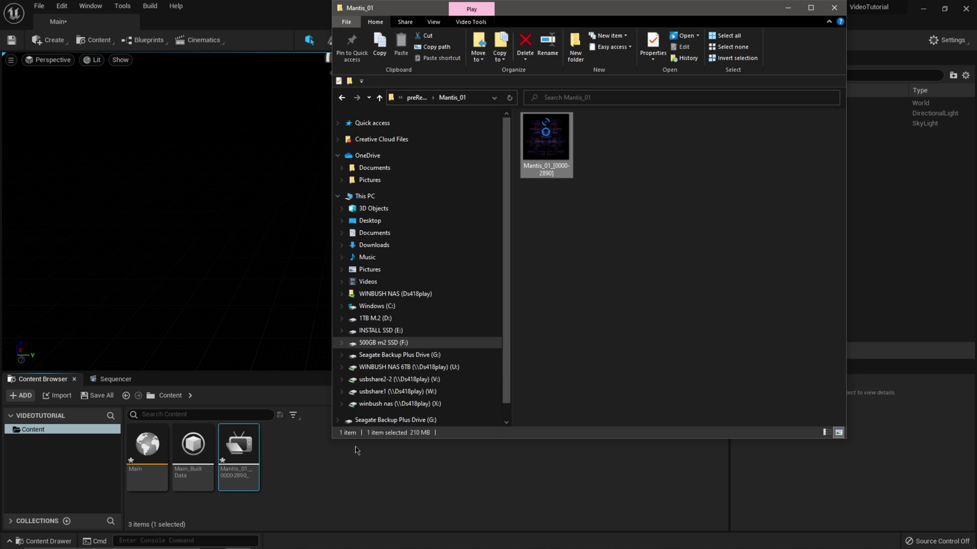
click(328, 461)
click(238, 447)
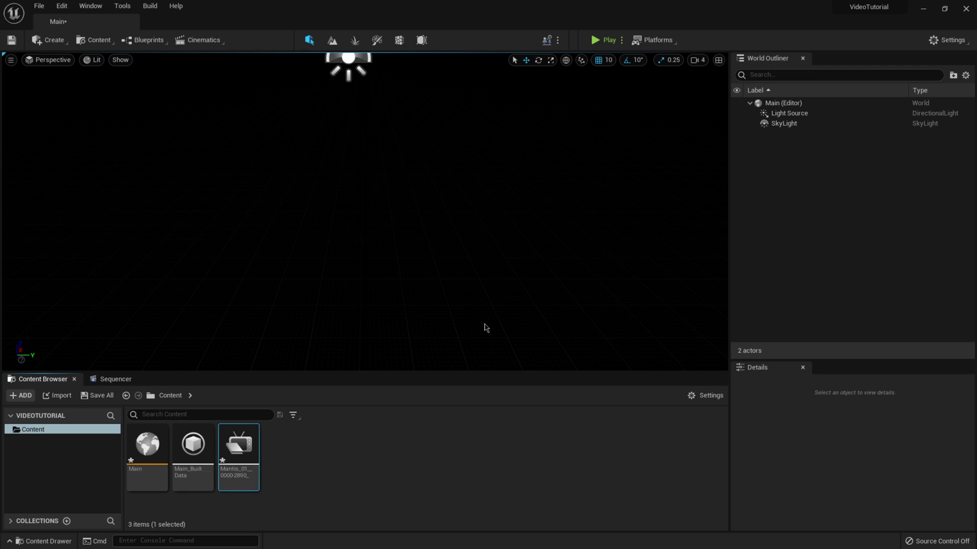
Add a Cube from Shapes, reset its location to 0, 0, 0, and frame it in the viewport
click(49, 40)
mouse_move(80, 82)
click(403, 171)
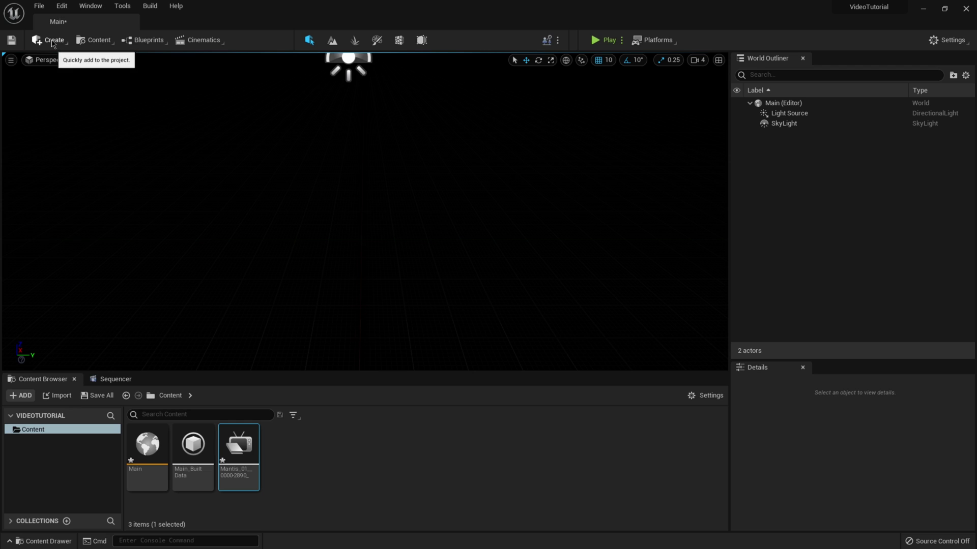
click(53, 42)
mouse_move(71, 92)
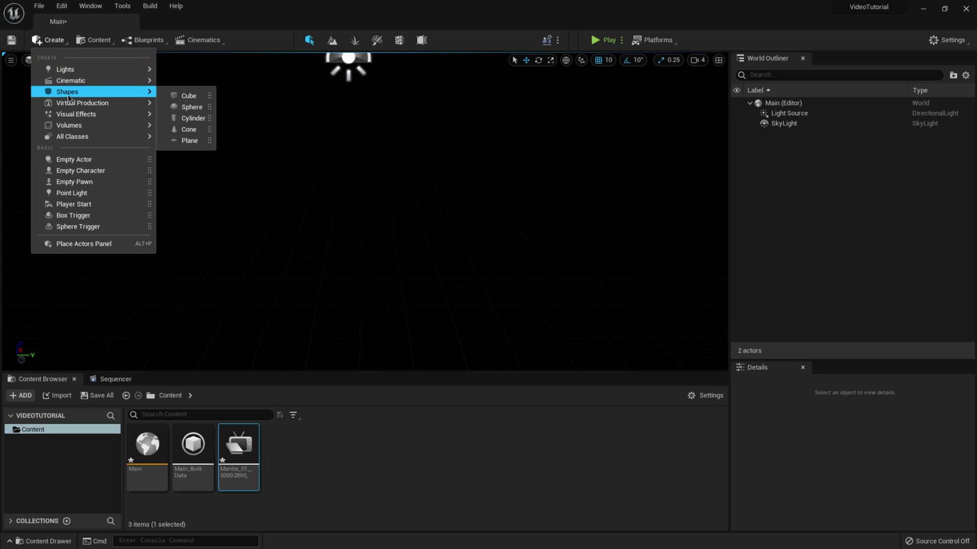
click(186, 96)
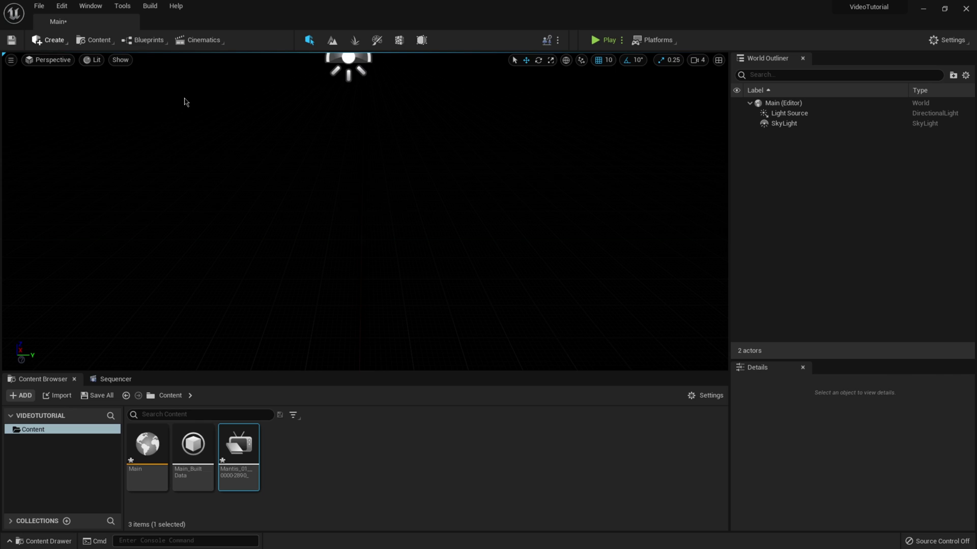
drag(827, 362, 830, 195)
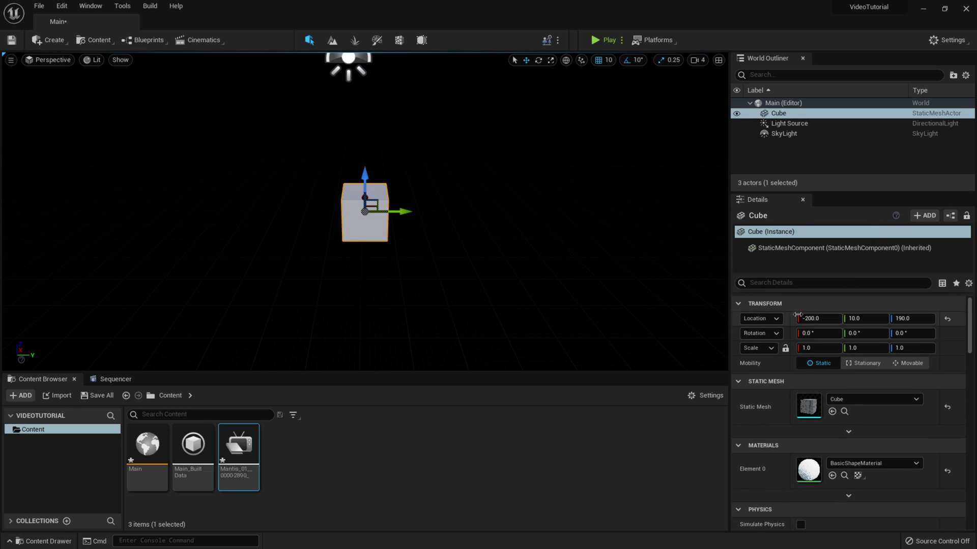
click(948, 322)
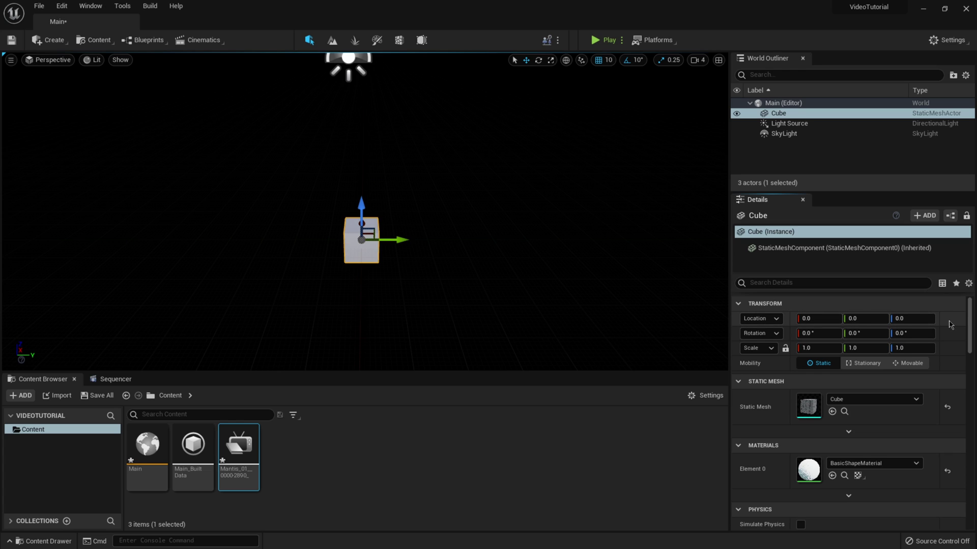
double_click(776, 114)
mouse_move(421, 269)
alt+mouse_down()
mouse_move(483, 265)
mouse_move(435, 260)
mouse_move(425, 273)
alt+mouse_up()
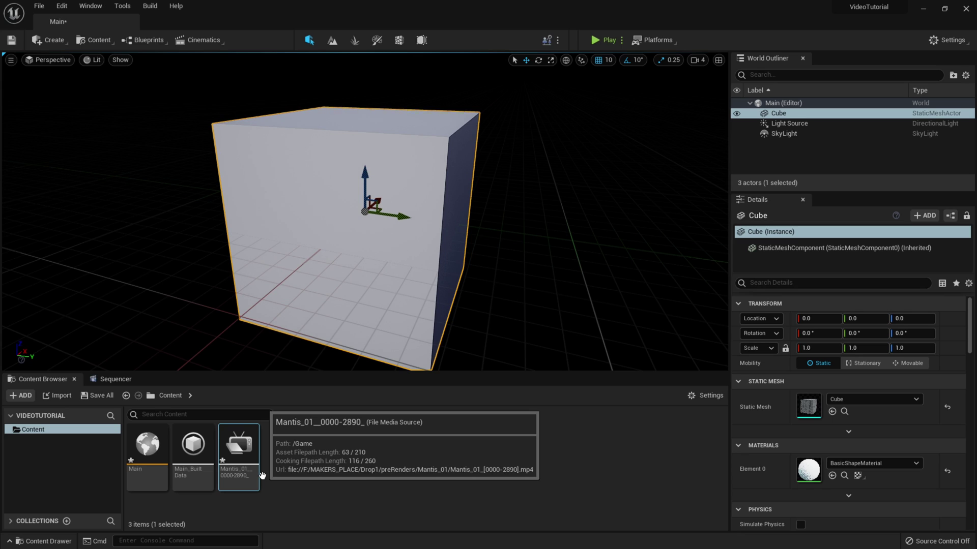
click(279, 469)
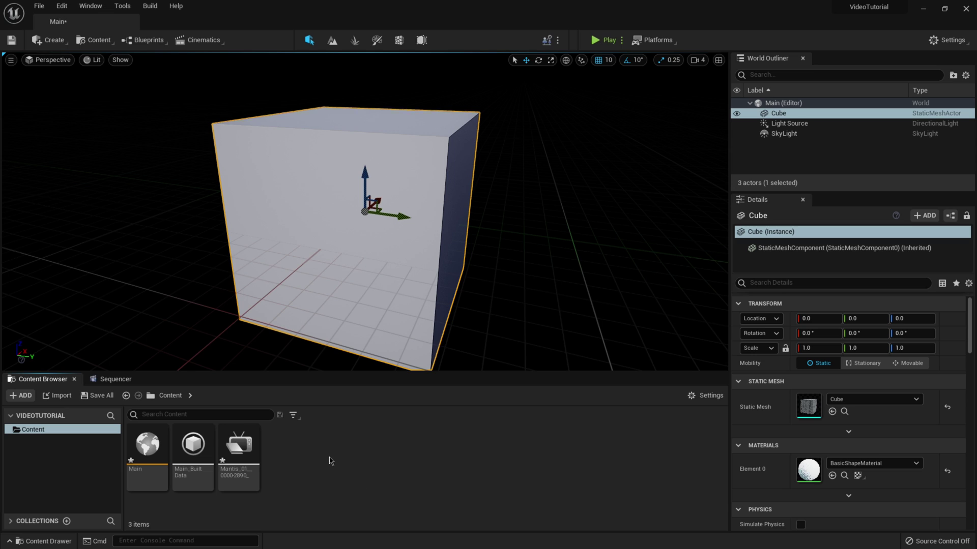
Create a Media Player with a video output MediaTexture, keeping the default name NewMediaPlayer
right_click(320, 454)
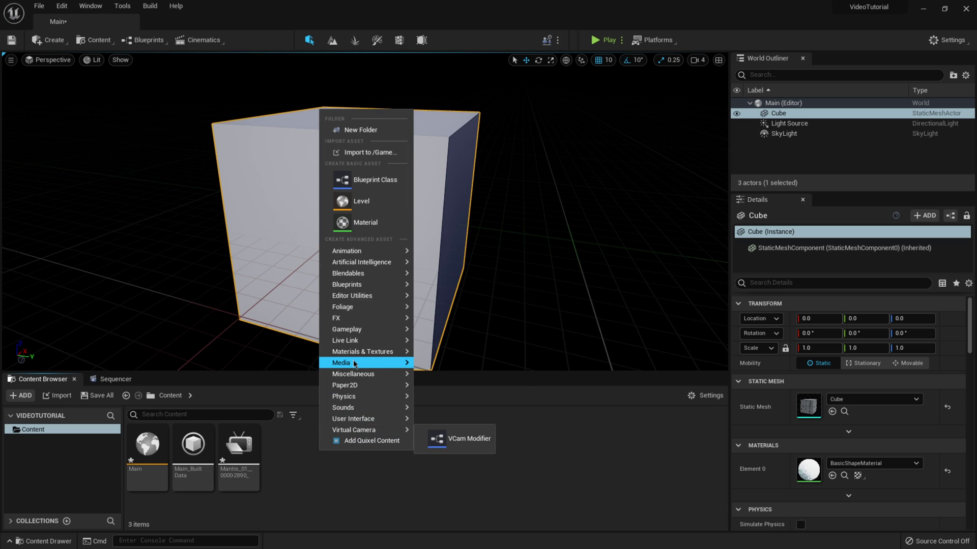
mouse_move(358, 360)
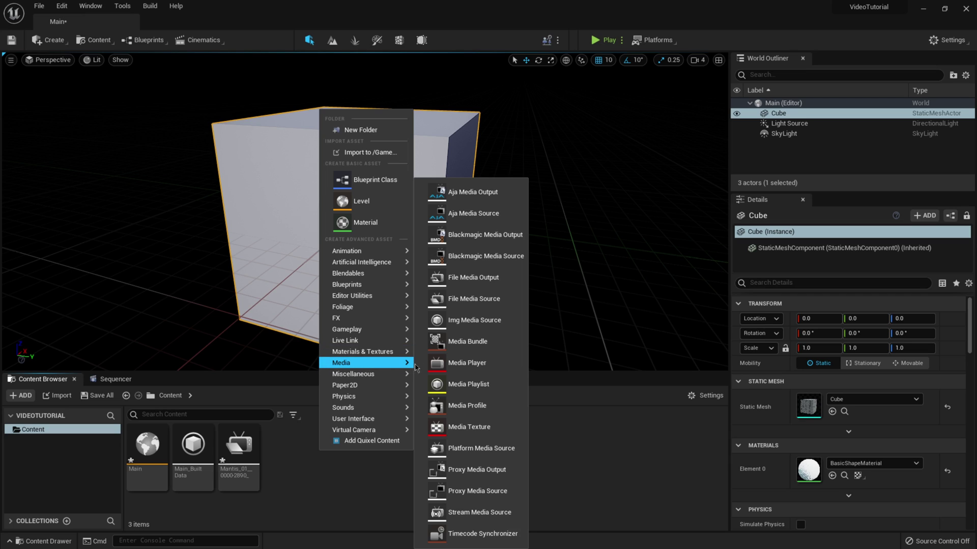
click(469, 363)
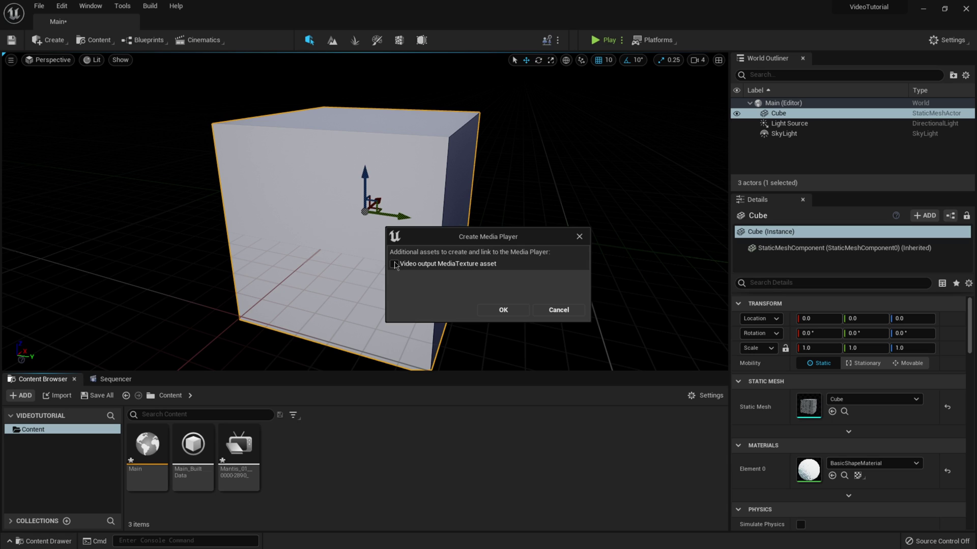
click(507, 313)
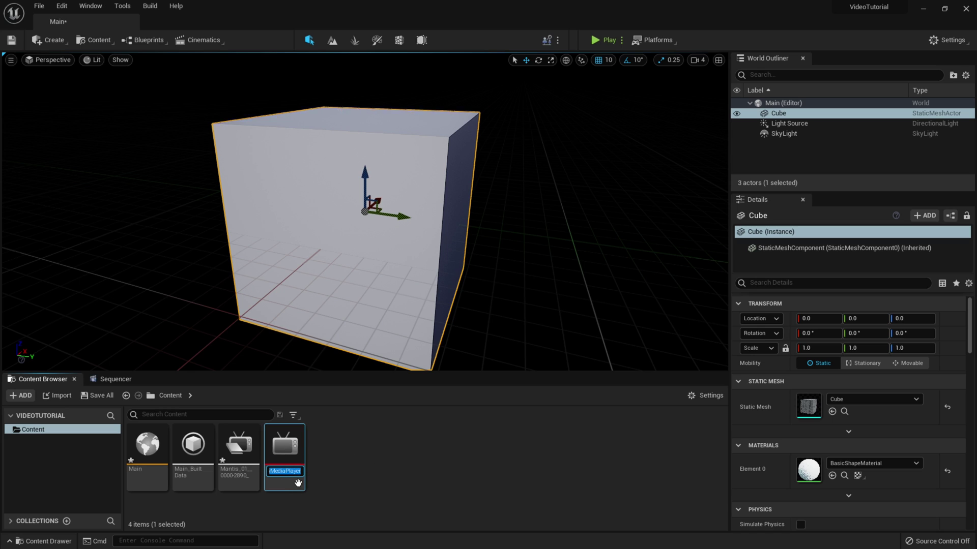
key(Return)
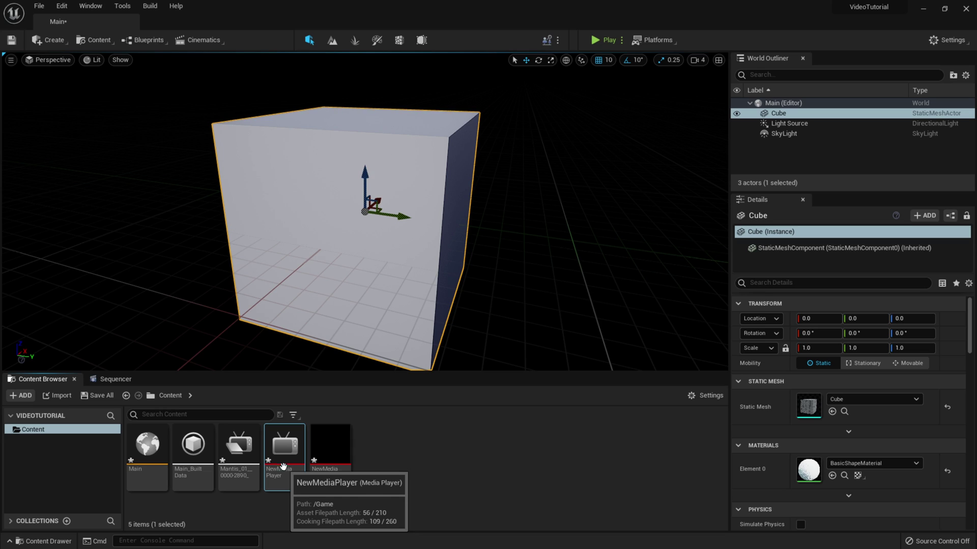
In NewMediaPlayer, play the Mantis_01 media source, tick Loop under Playback, then save and close
double_click(284, 450)
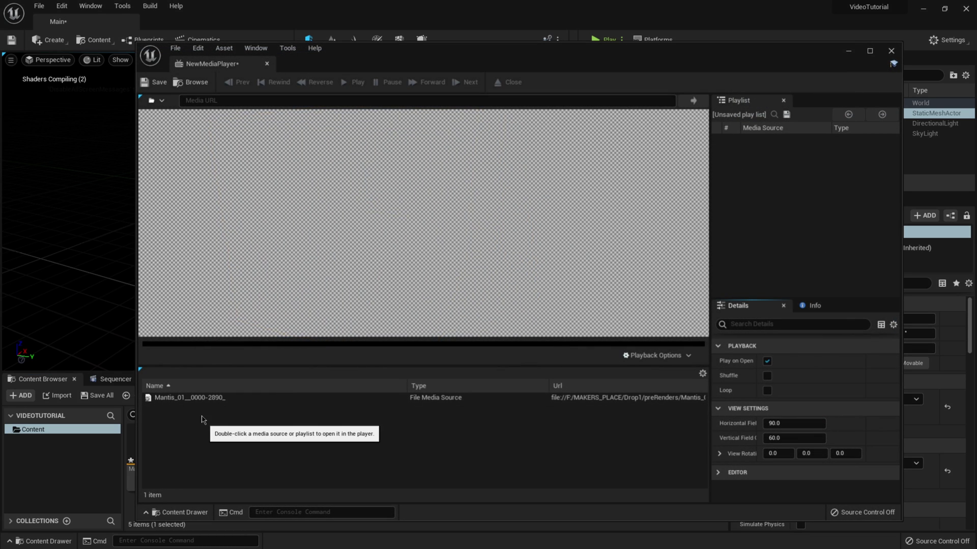
double_click(183, 398)
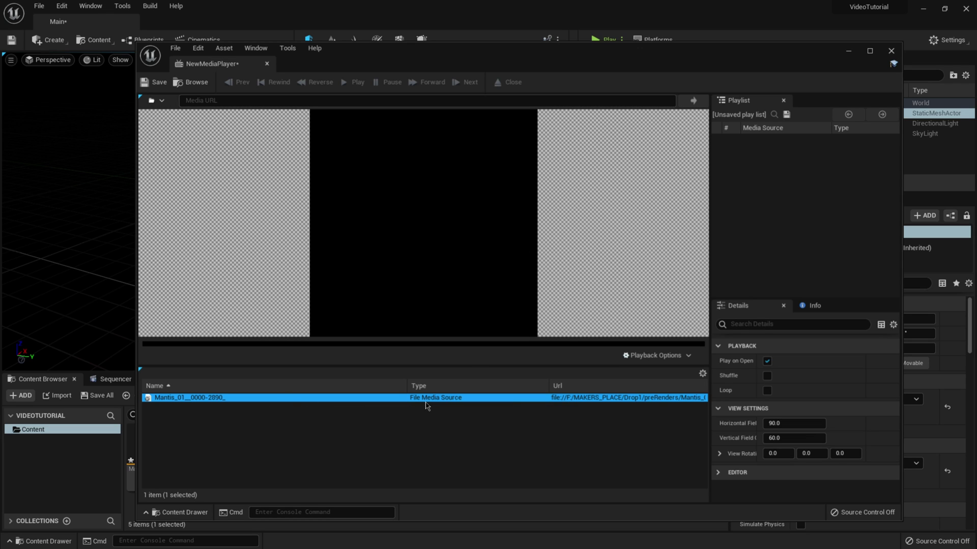
double_click(175, 398)
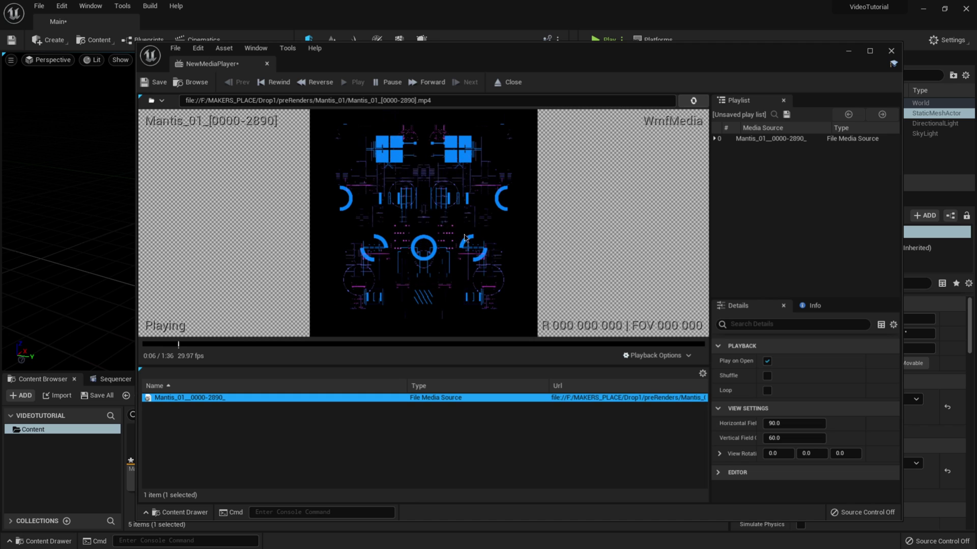
click(767, 390)
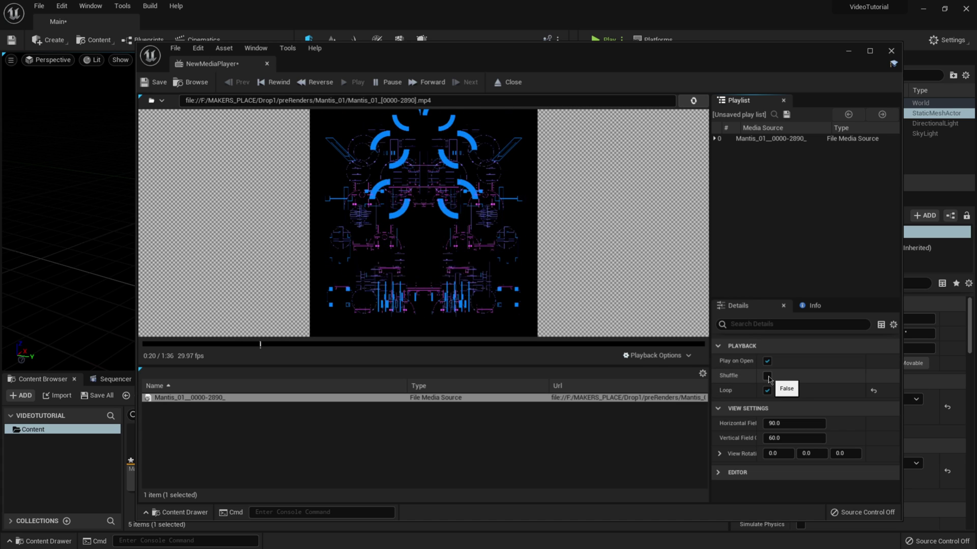
mouse_move(479, 267)
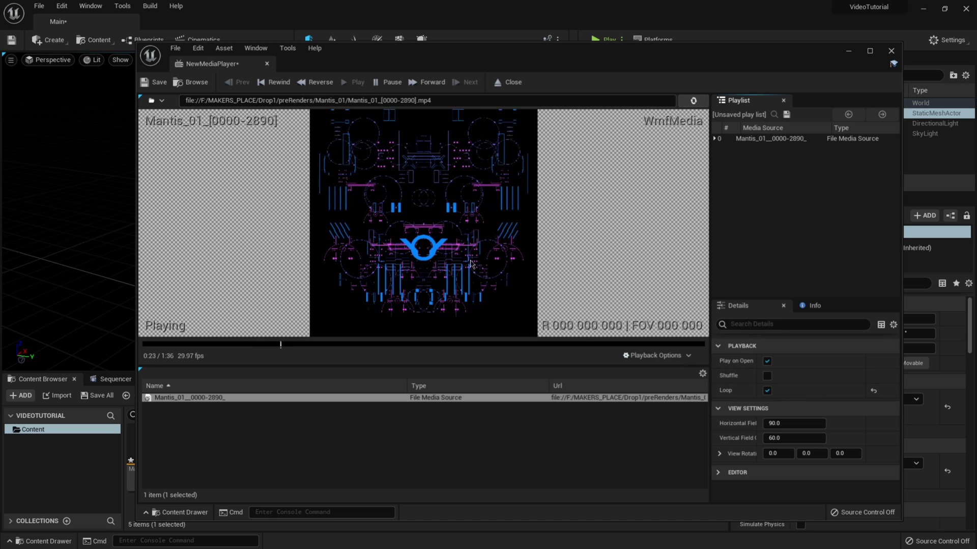
click(155, 82)
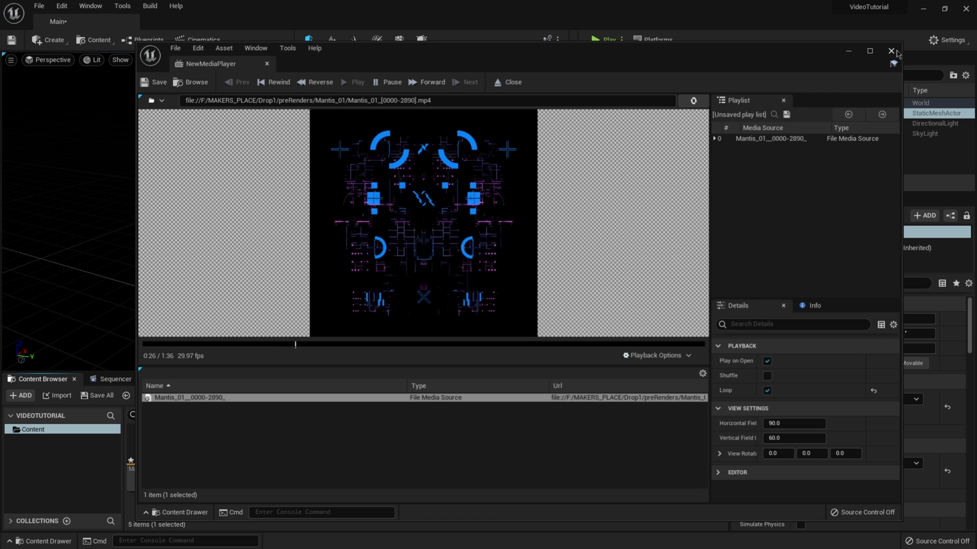
click(891, 51)
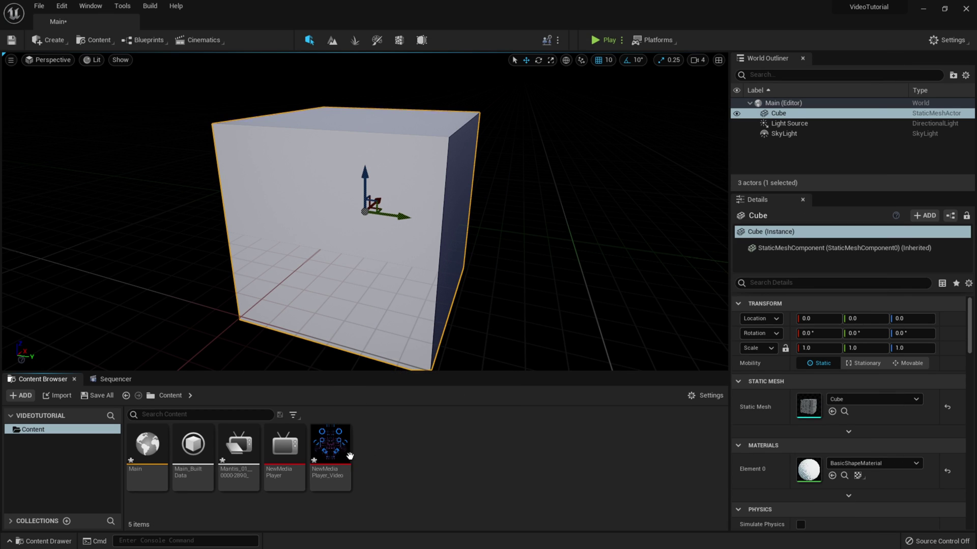
Drag the NewMediaPlayer_Video texture onto the cube, creating NewMediaPlayer_Video_Mat on Element 0
click(348, 465)
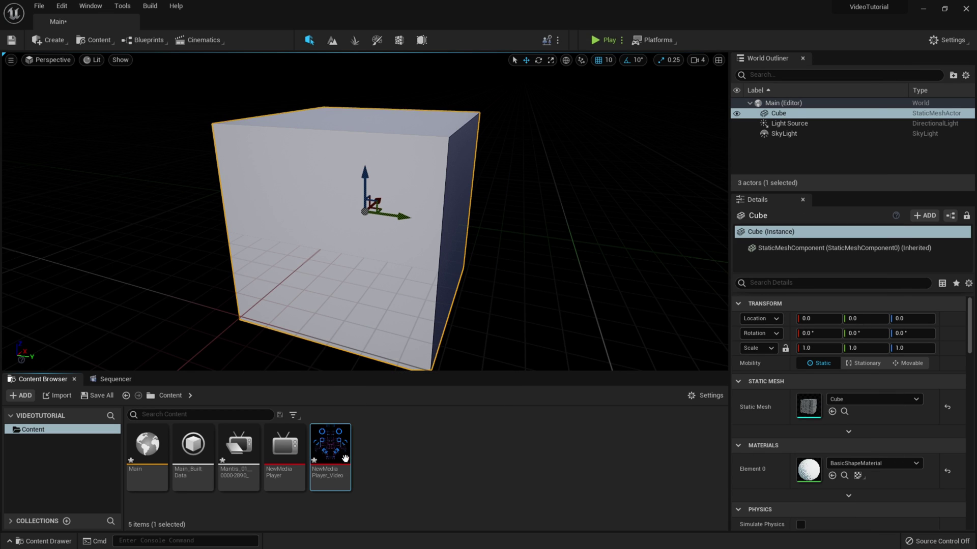
drag(330, 450, 352, 217)
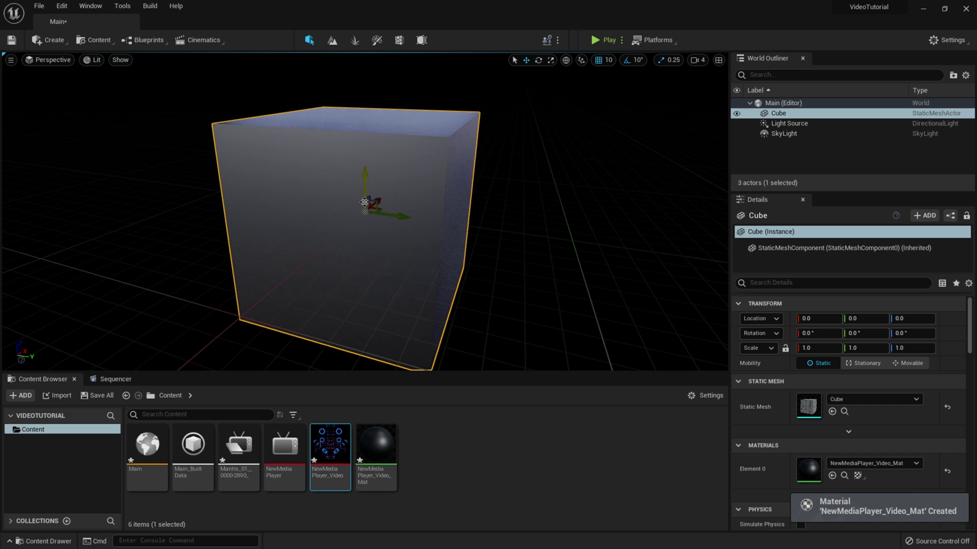
Open NewMediaPlayer_Video_Mat, reposition the Texture Sample feeding Base Color, and close with changes applied
double_click(386, 455)
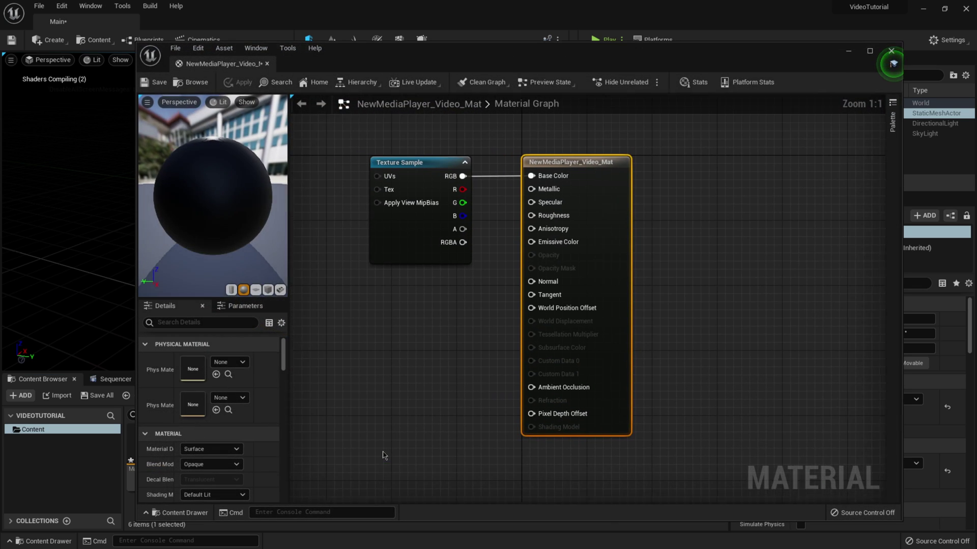
drag(460, 201, 442, 184)
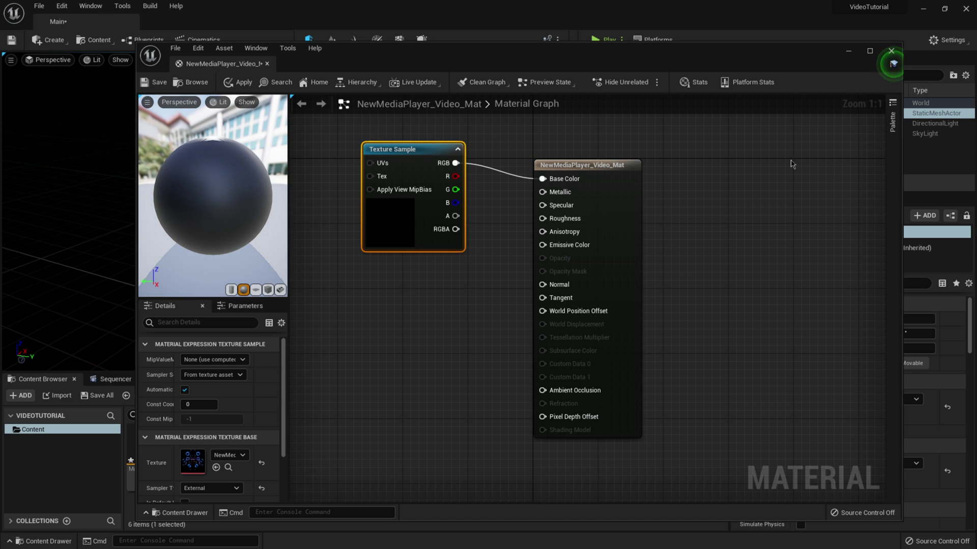
click(891, 52)
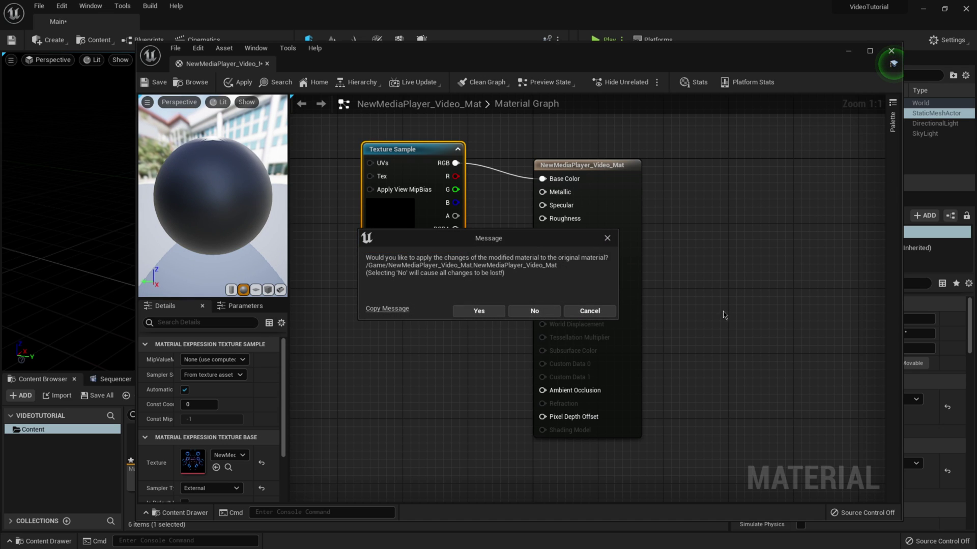
click(478, 311)
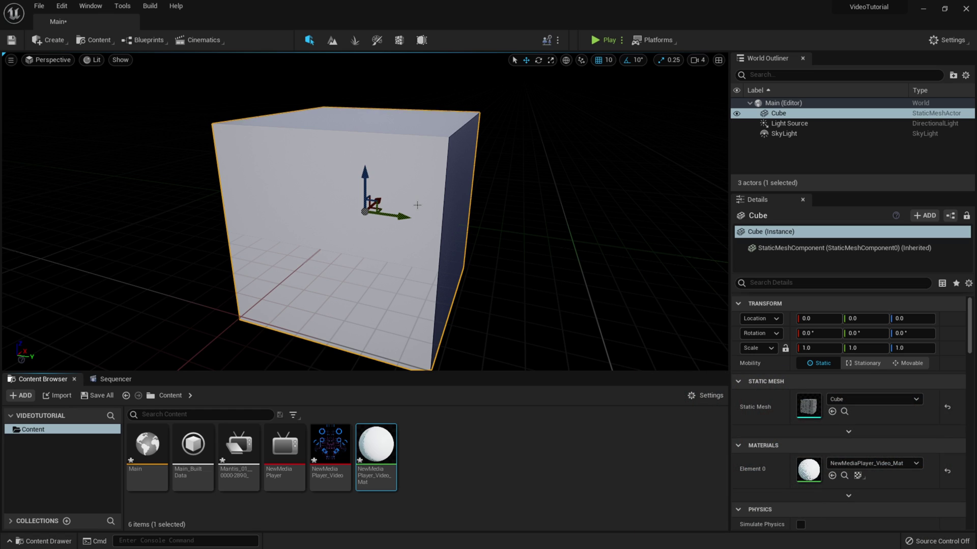
Create a level sequence from the Cinematics menu and save it as NewLevelSequence
click(199, 45)
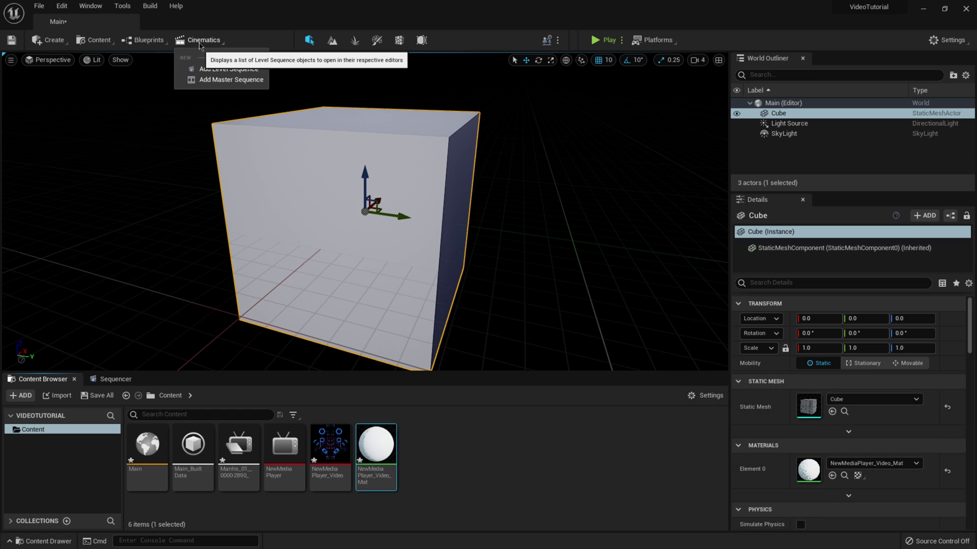
click(241, 70)
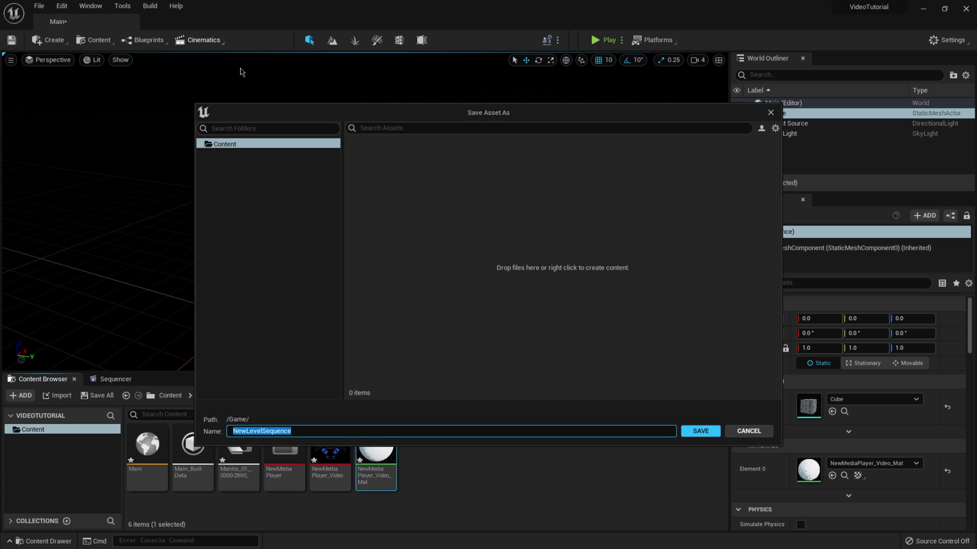
click(700, 431)
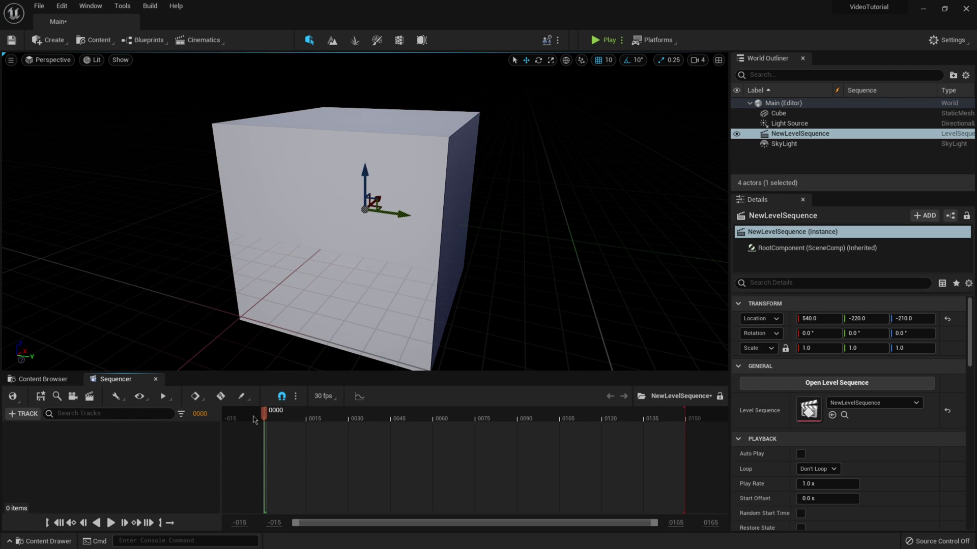
Add a Media track holding a Mantis_01 File Media Source section starting at frame 0000
right_click(100, 452)
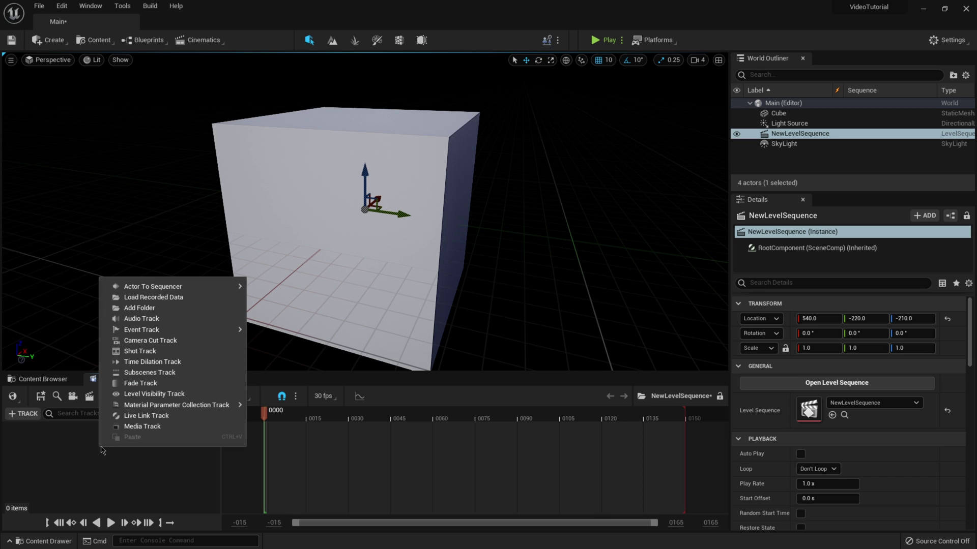
click(157, 427)
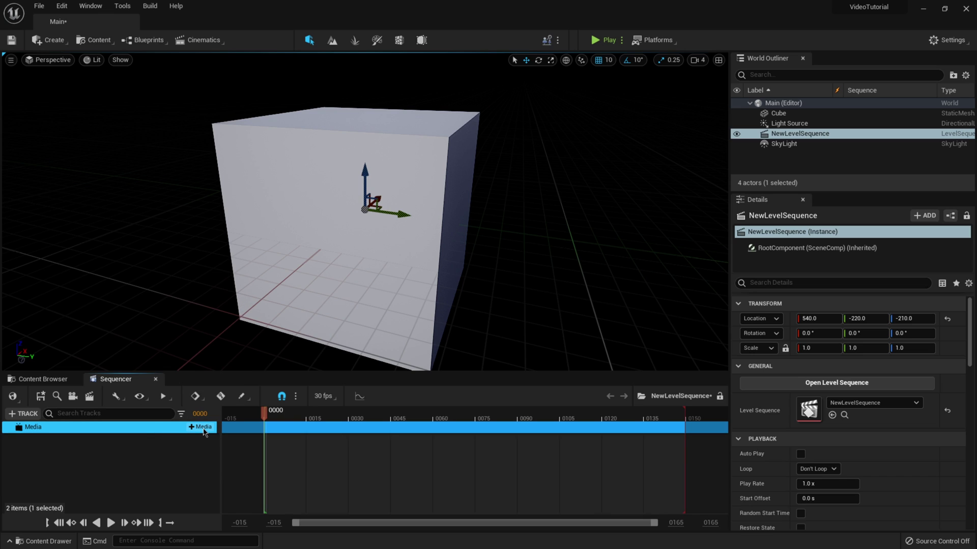
click(201, 427)
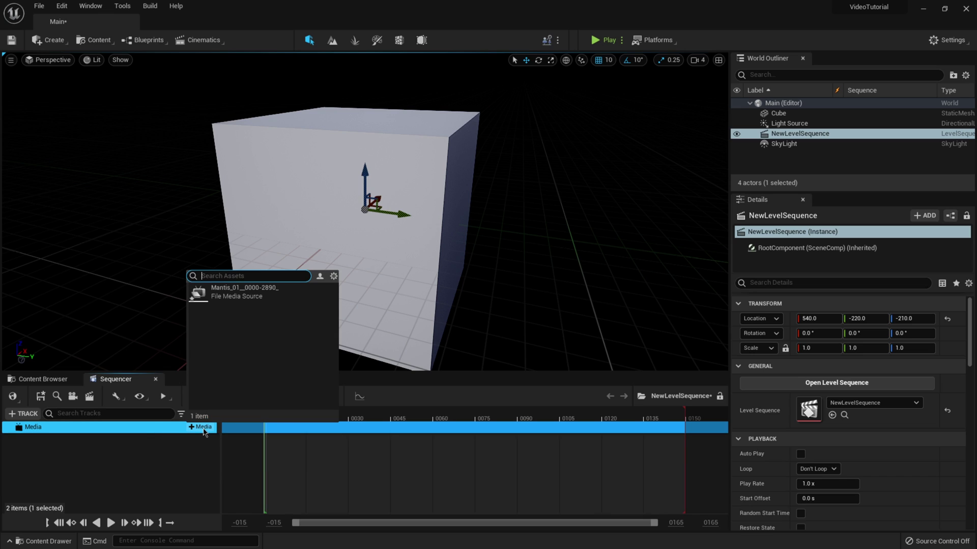
click(242, 291)
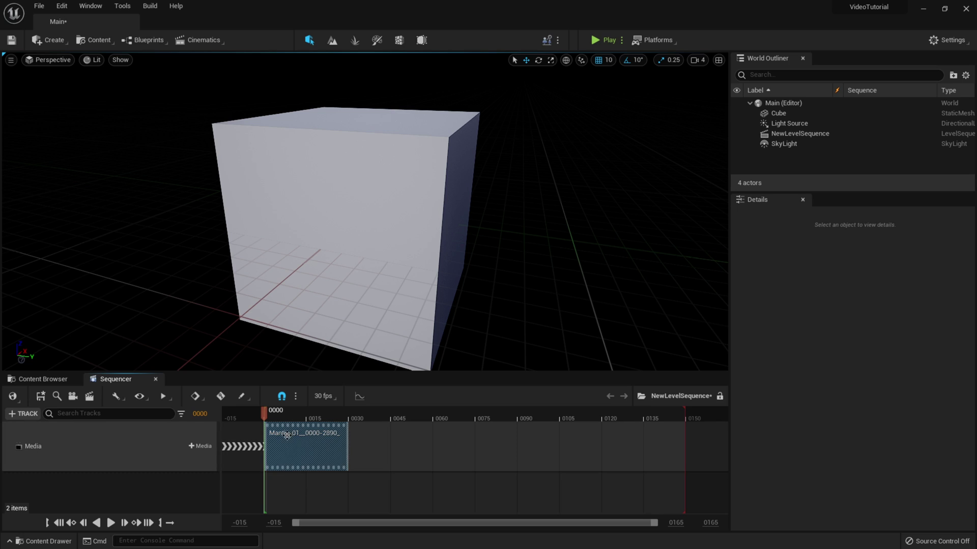
mouse_move(284, 420)
mouse_down()
mouse_move(321, 420)
mouse_move(269, 419)
mouse_up()
Set the Mantis_01 section's Media Texture to NewMediaPlayer_Video so the cube shows the video
right_click(334, 446)
click(174, 477)
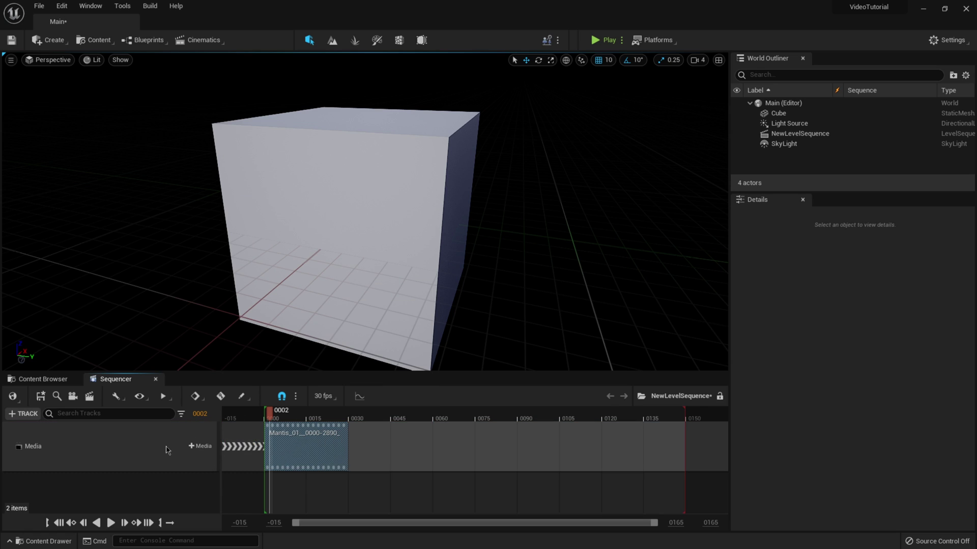
click(146, 450)
right_click(146, 450)
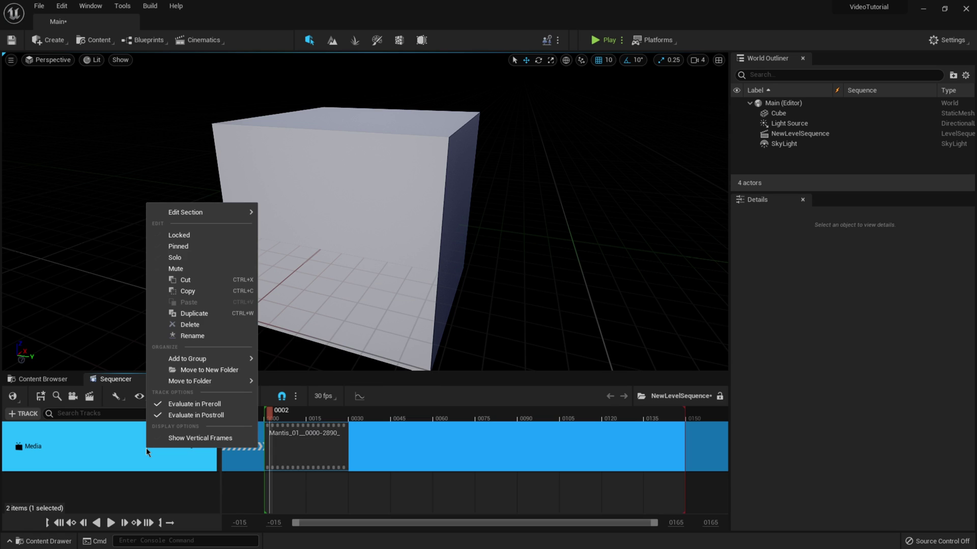
mouse_move(211, 212)
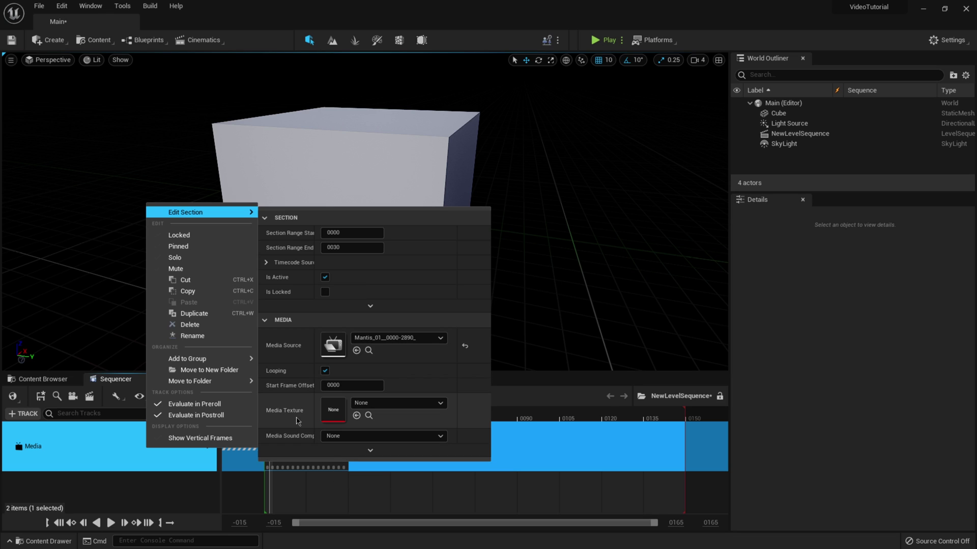
click(407, 404)
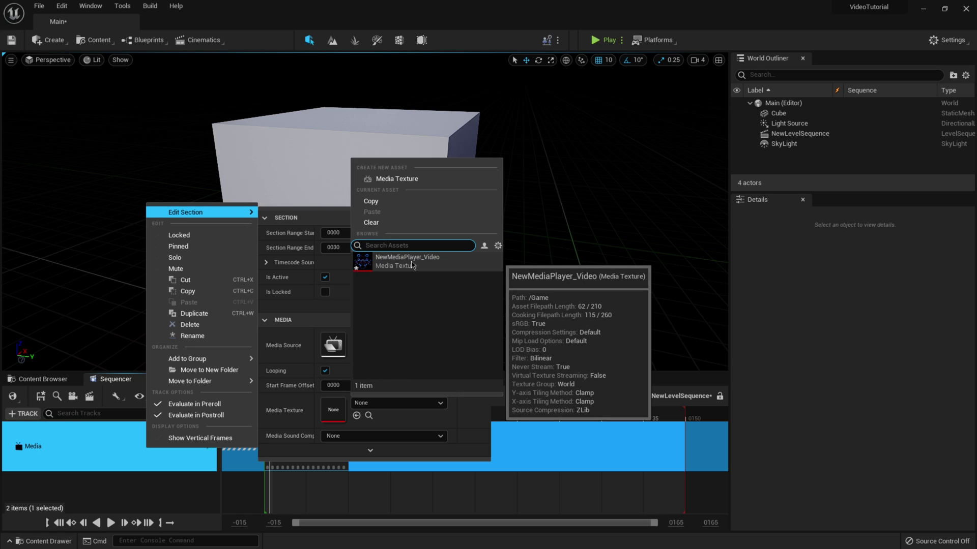
click(407, 261)
click(390, 218)
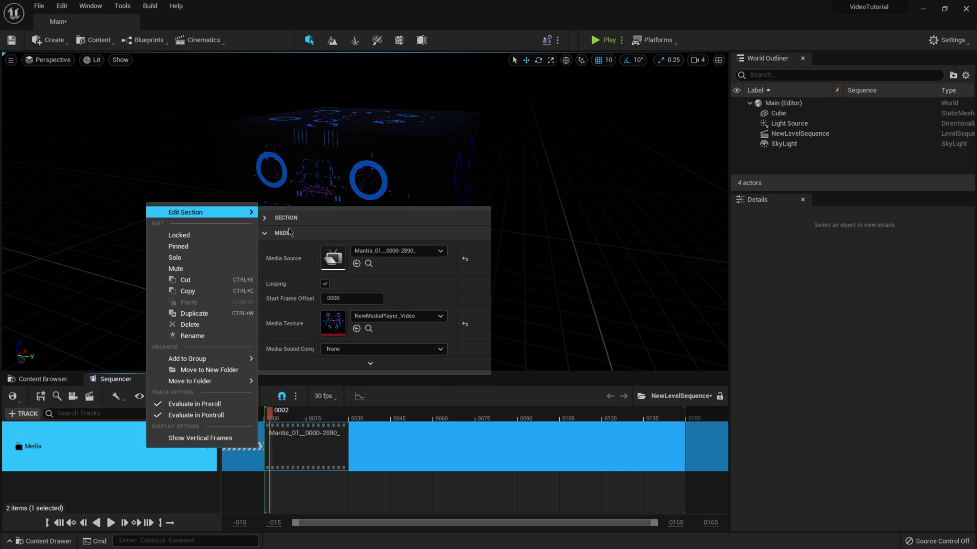
key(super)
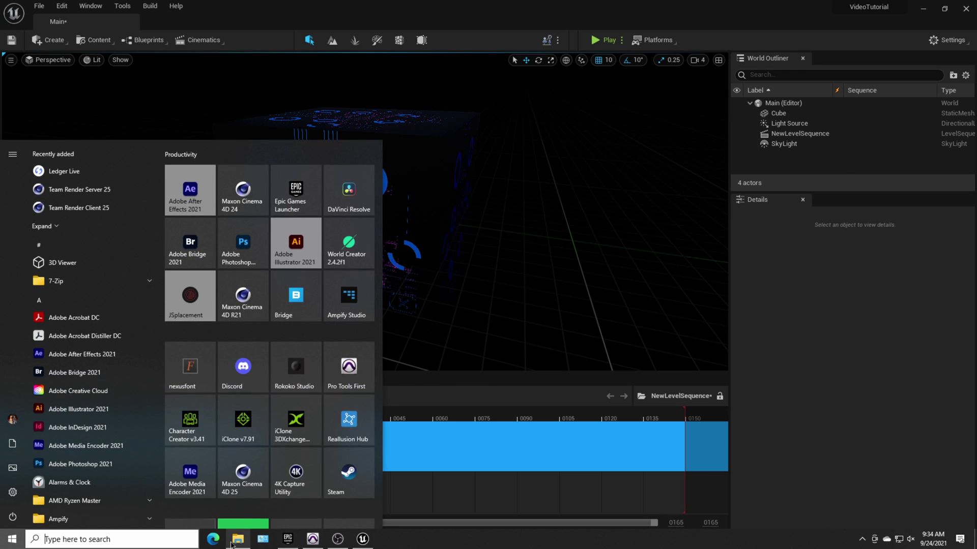
Check the Mantis_01 MP4 file's details in File Explorer, then return to Unreal's Sequencer
click(249, 540)
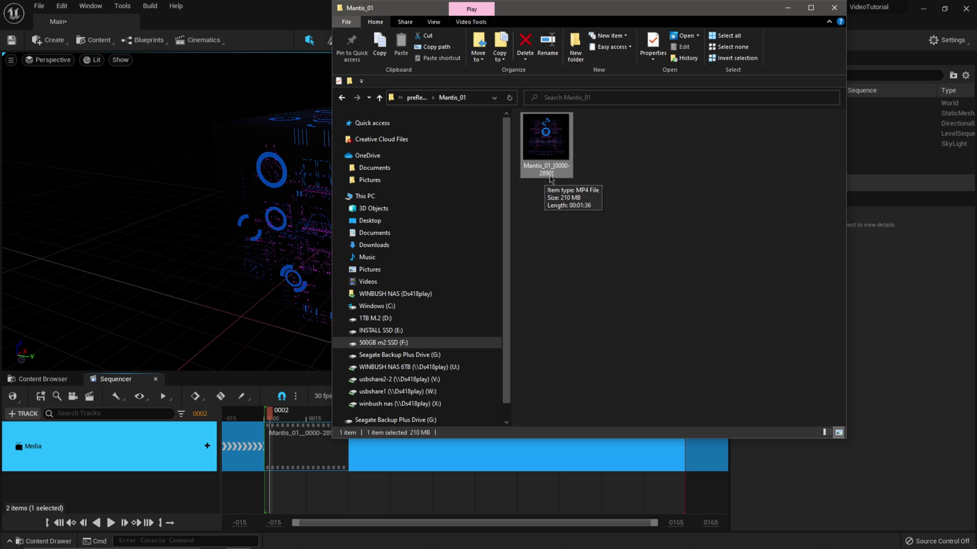
click(355, 493)
Switch NewLevelSequence's display rate to 60 fps so the Mantis_01 clip spans frames 0–60
click(350, 419)
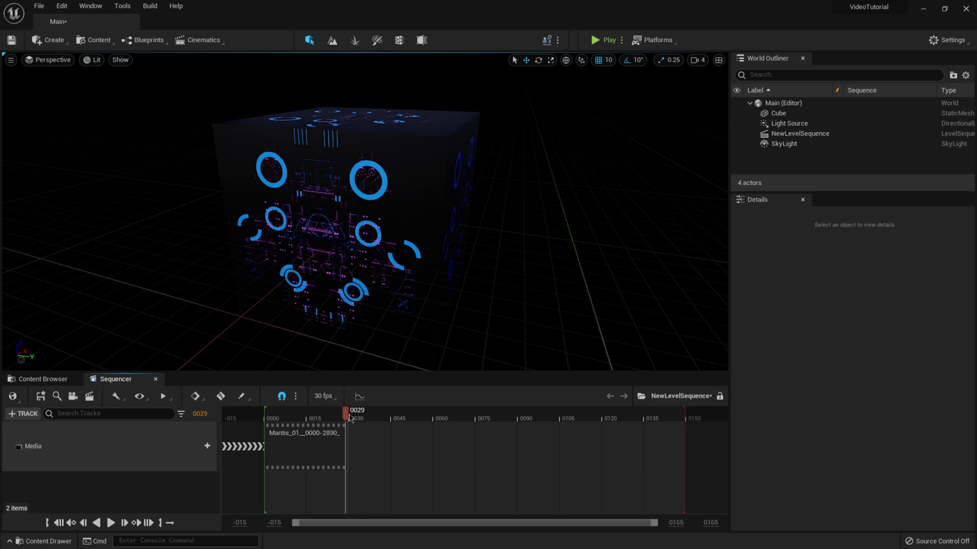
click(284, 418)
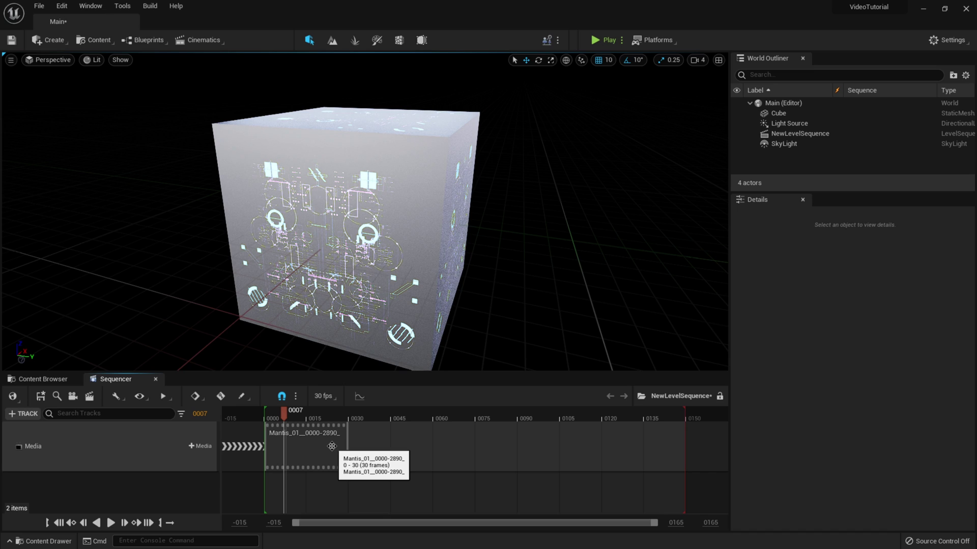
click(324, 397)
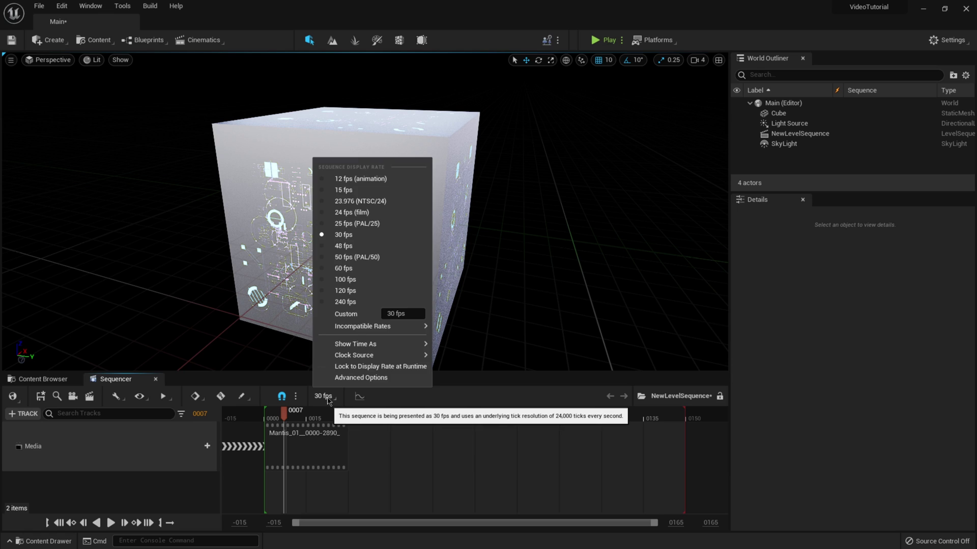
click(346, 269)
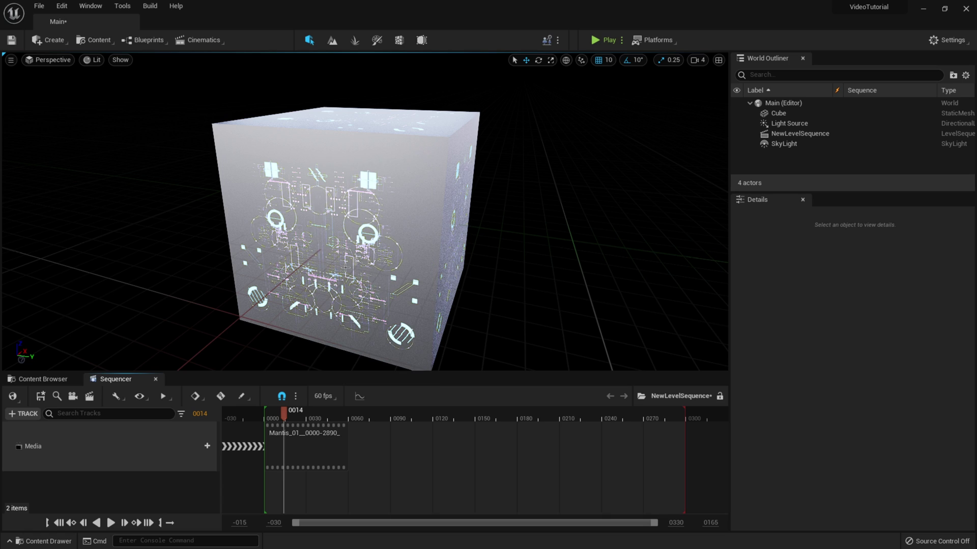
Set the Mantis_01 section's Section Range End to 2890 in its properties
right_click(314, 452)
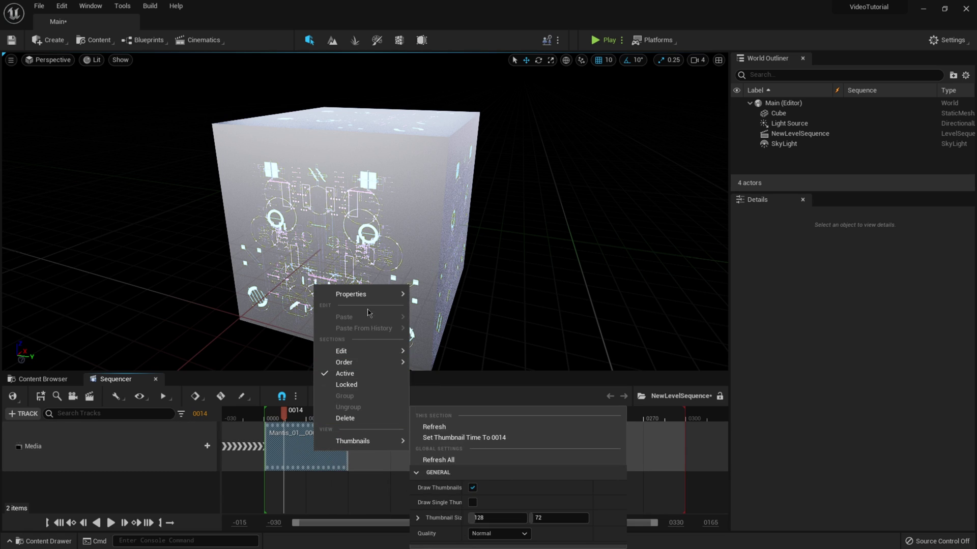
mouse_move(373, 291)
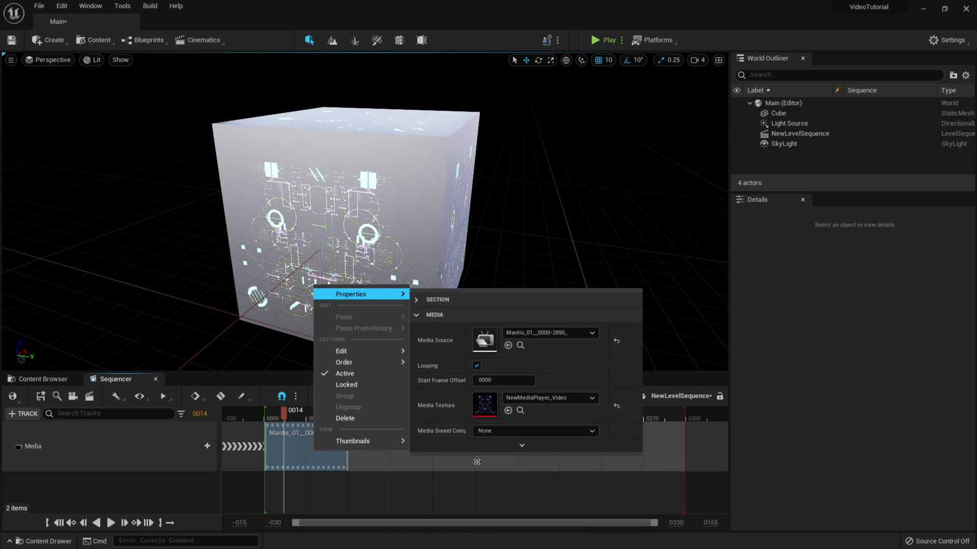
click(437, 301)
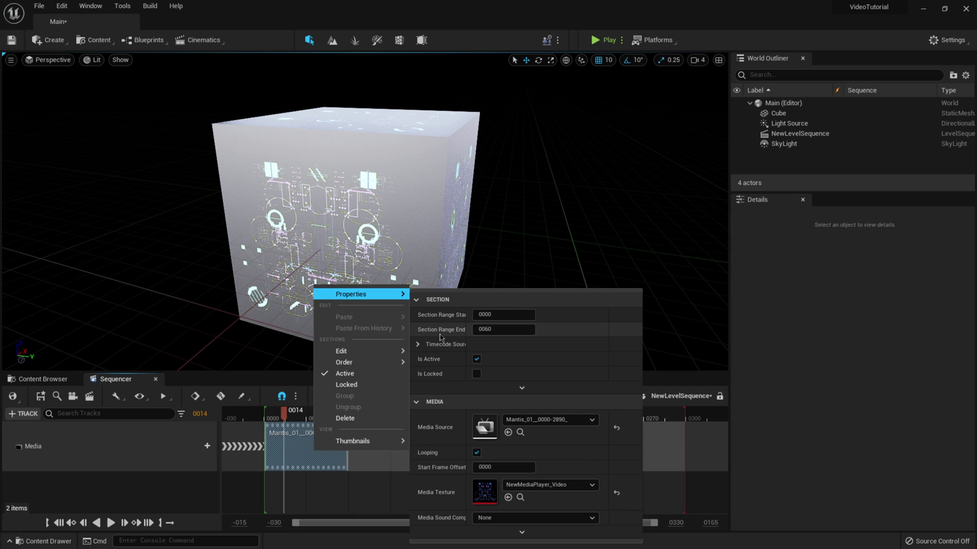
click(485, 330)
key(Return)
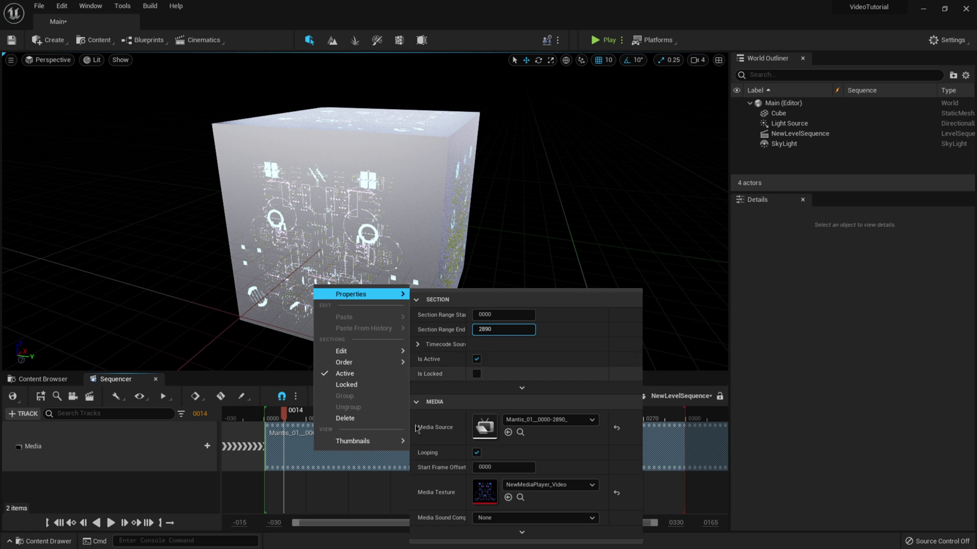
click(349, 491)
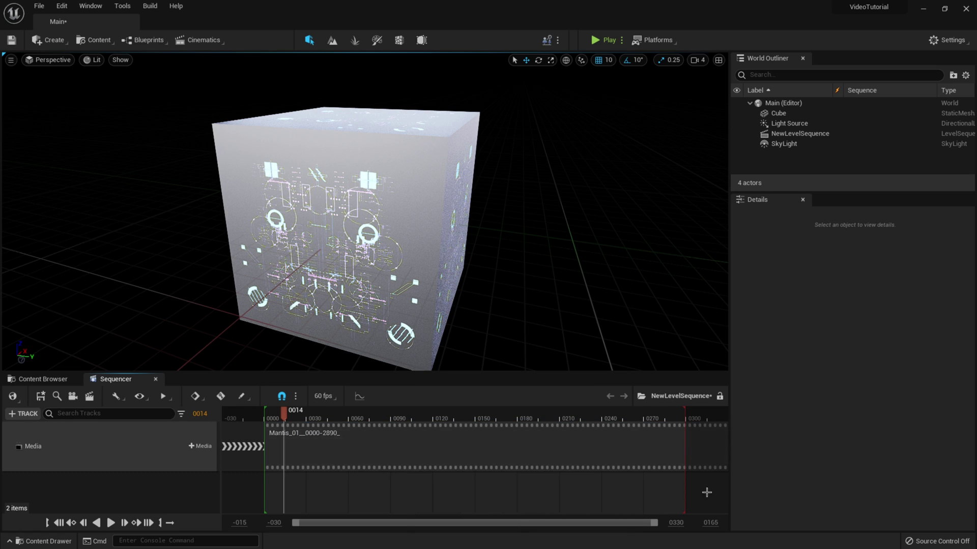
Set the timeline's View Range End to 2890 and scrub to the end
click(676, 524)
key(BackSpace)
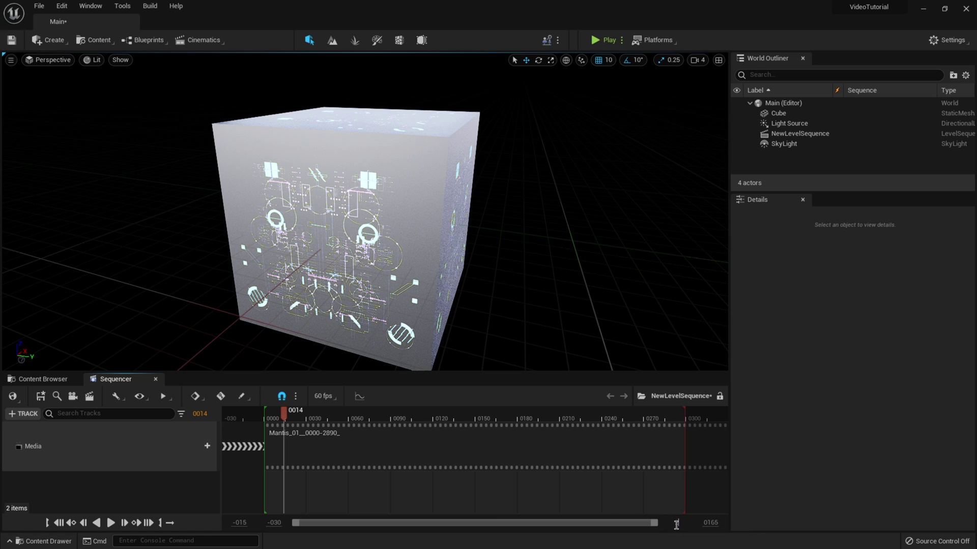
text(2890)
key(Return)
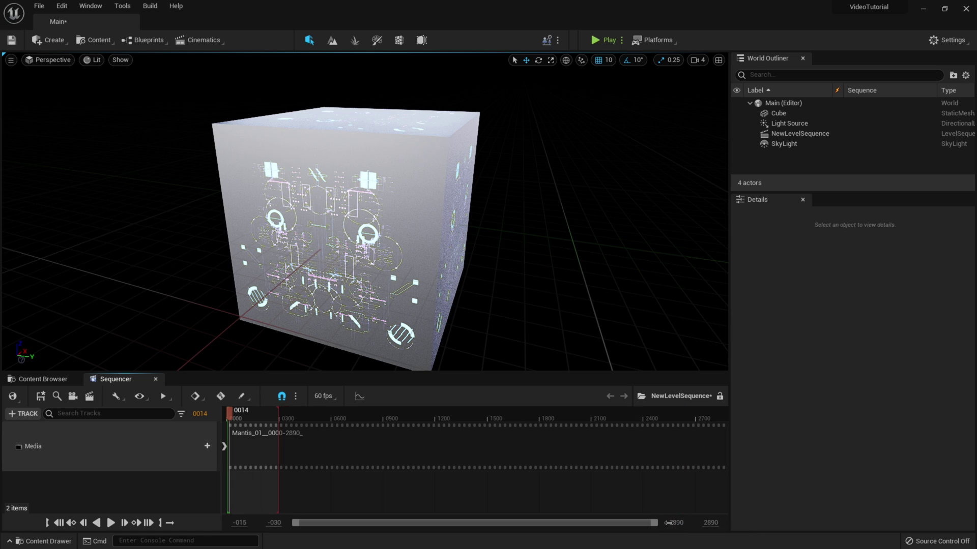
drag(366, 410, 728, 413)
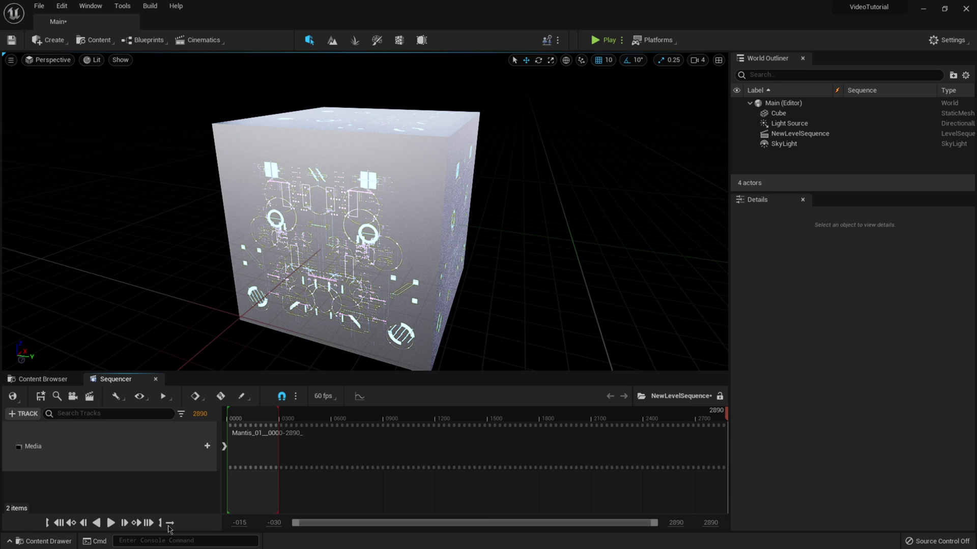
Rewind the playhead to frame 0 and play the sequence
click(69, 465)
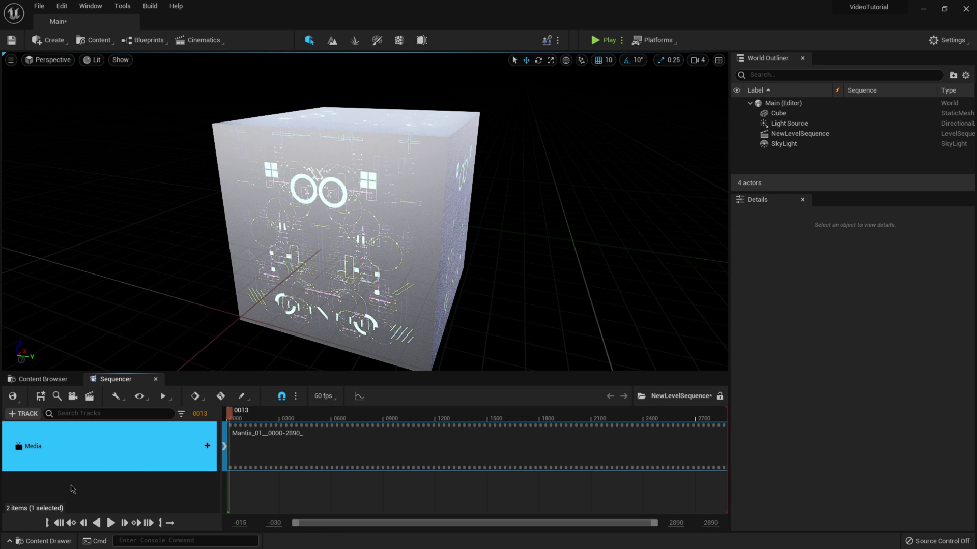
click(59, 522)
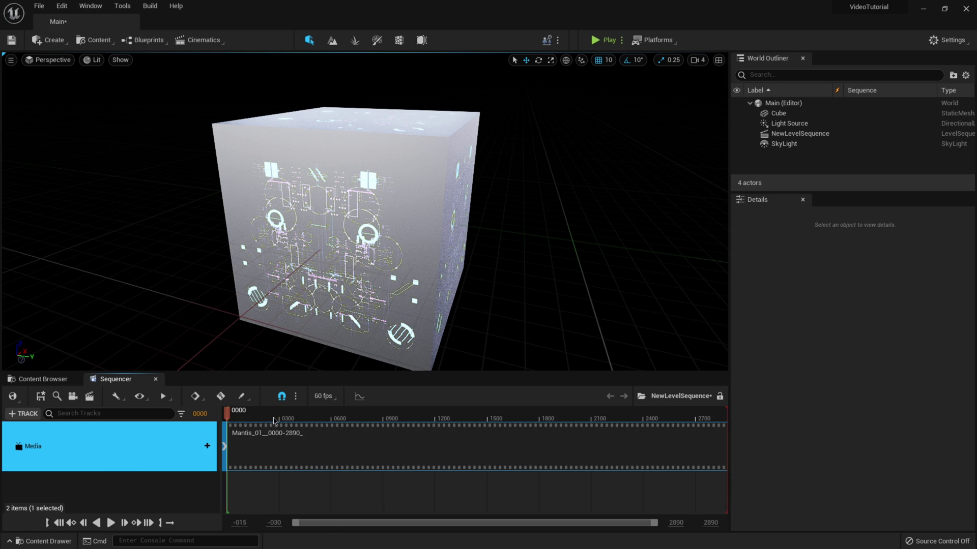
click(146, 485)
click(110, 523)
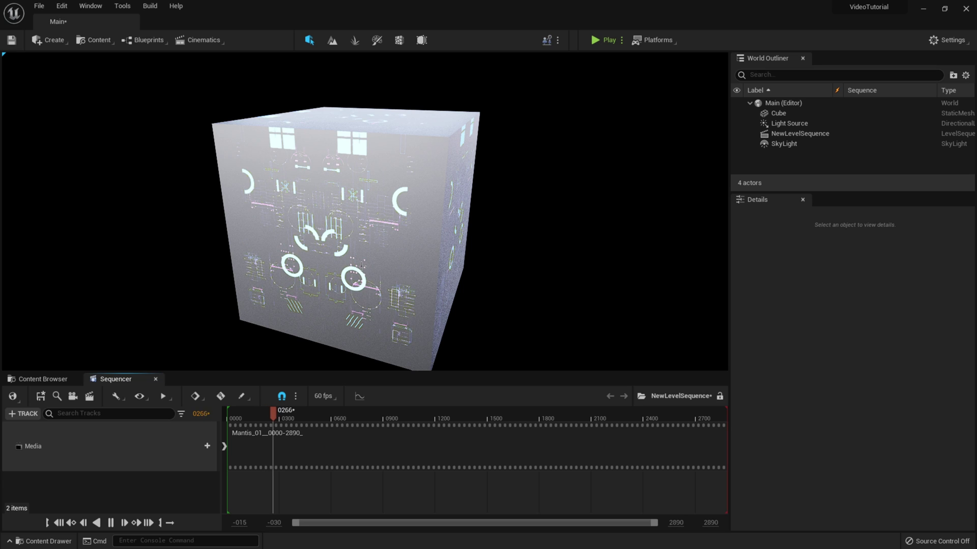
Set the SkyLight's Intensity Scale to 0.8 and stop sequence playback
click(804, 145)
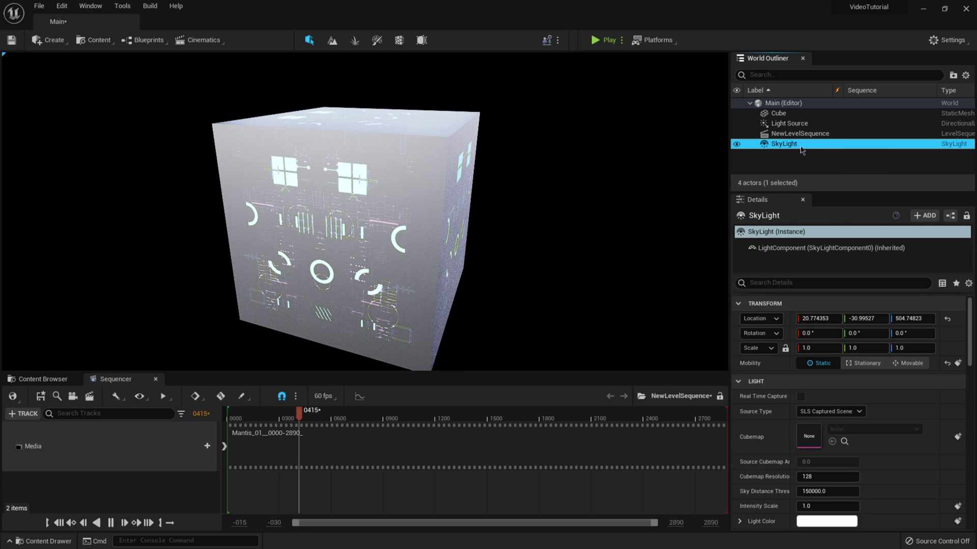
click(819, 507)
text(0.8)
key(Return)
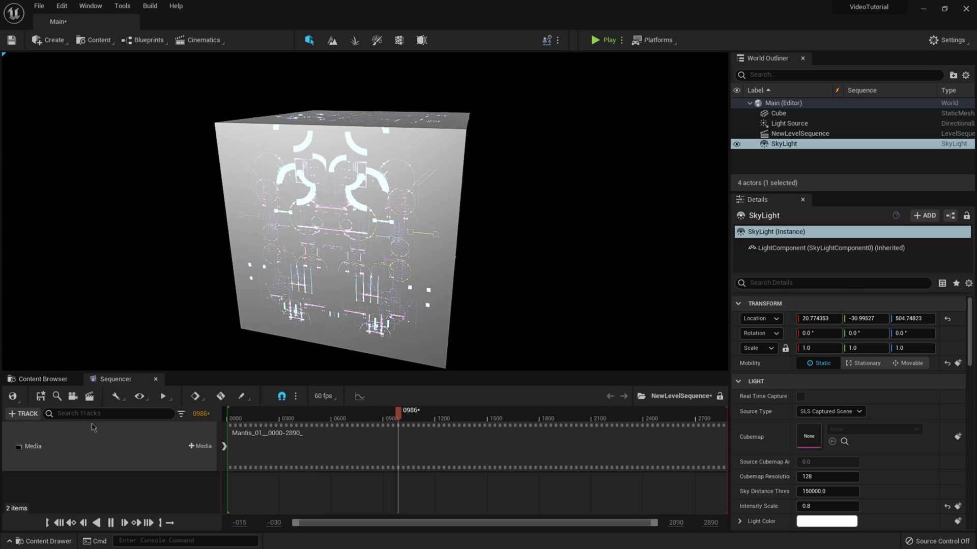
click(110, 523)
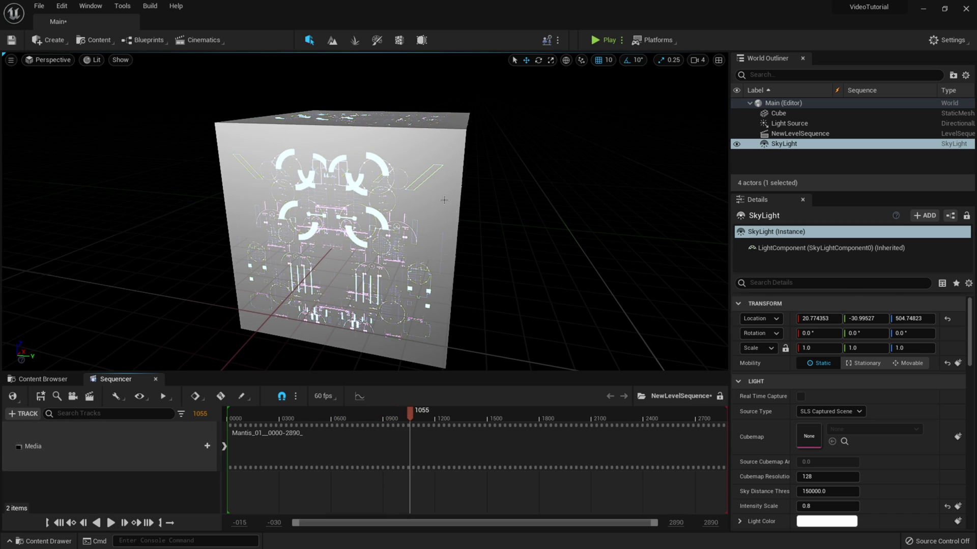
Delete the SkyLight and Light Source actors from the World Outliner
click(796, 144)
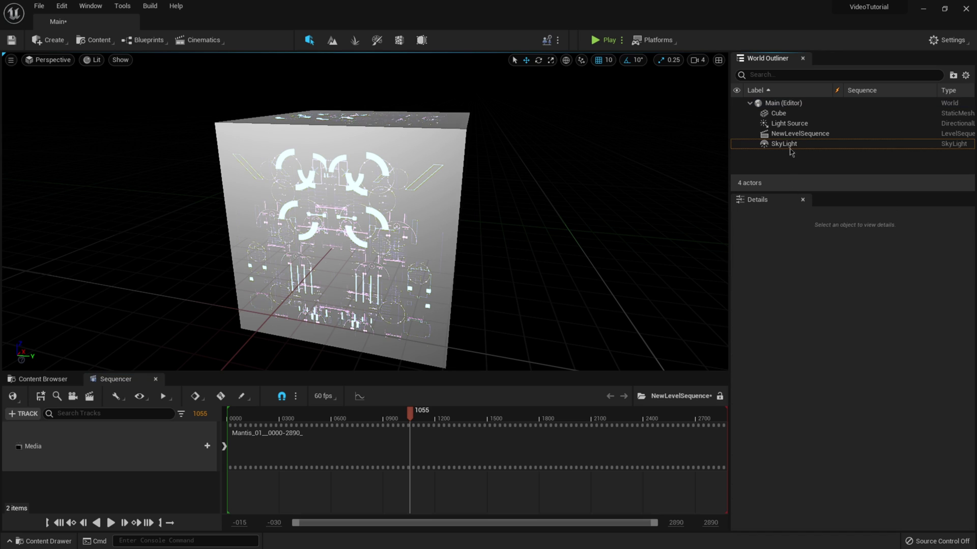
key(Delete)
click(789, 123)
key(Delete)
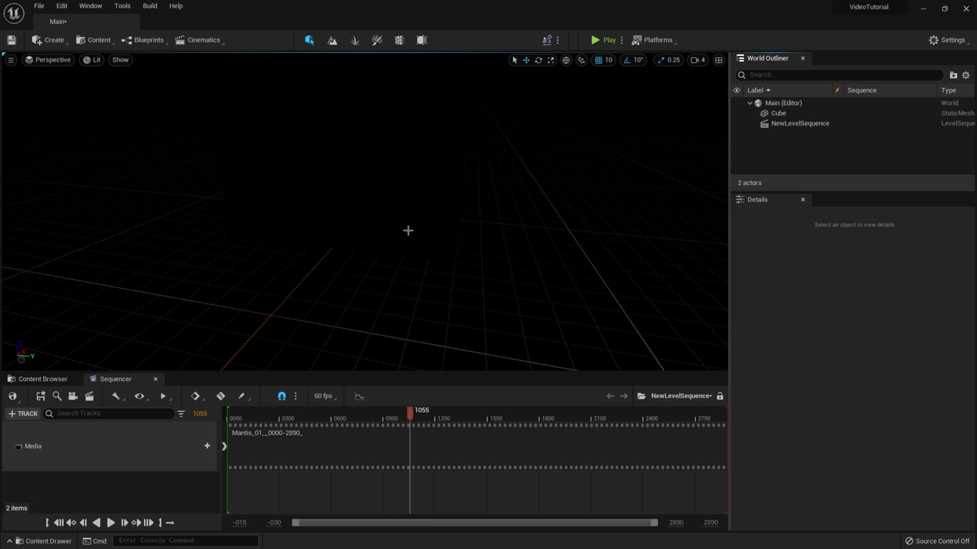
Wire the video texture's RGB into NewMediaPlayer_Video_Mat's Emissive Color and save the material
click(38, 381)
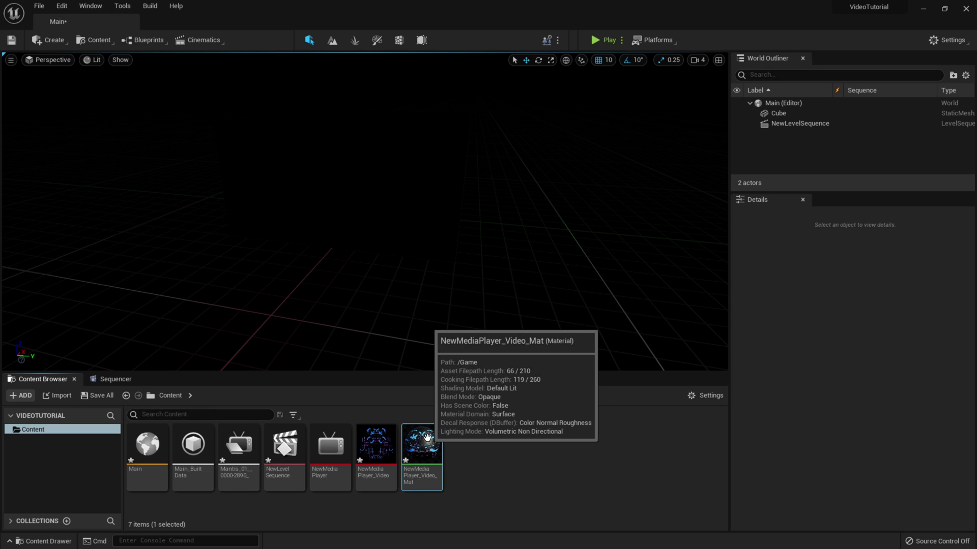
double_click(429, 435)
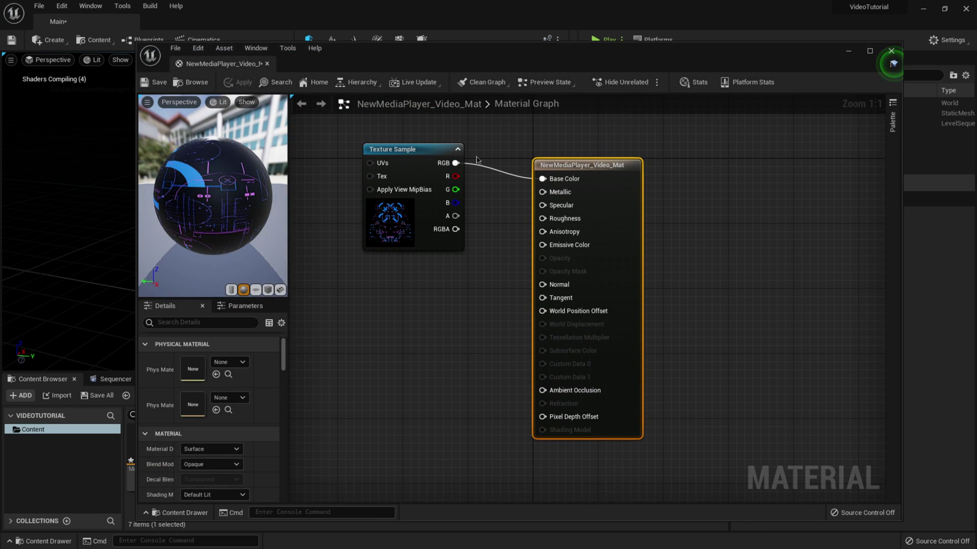
drag(456, 163, 541, 245)
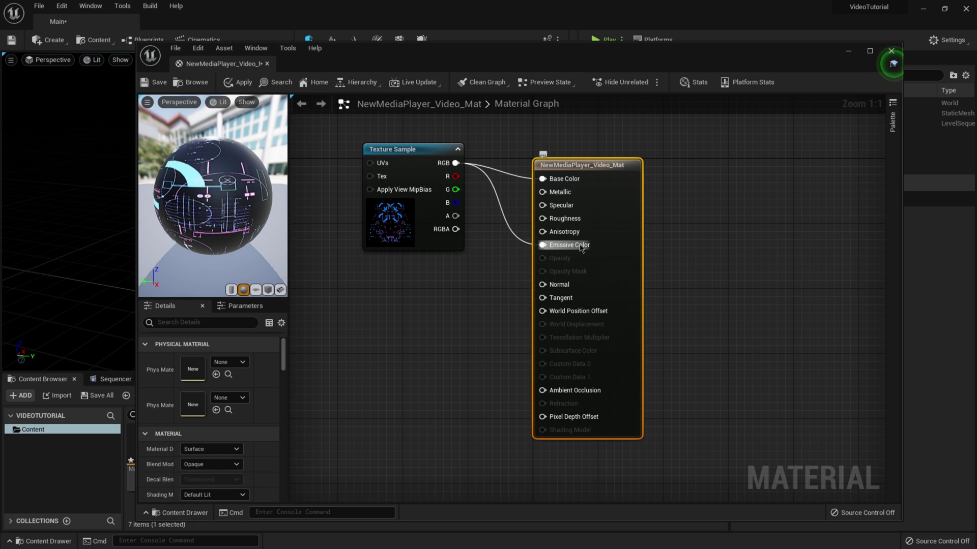
click(154, 82)
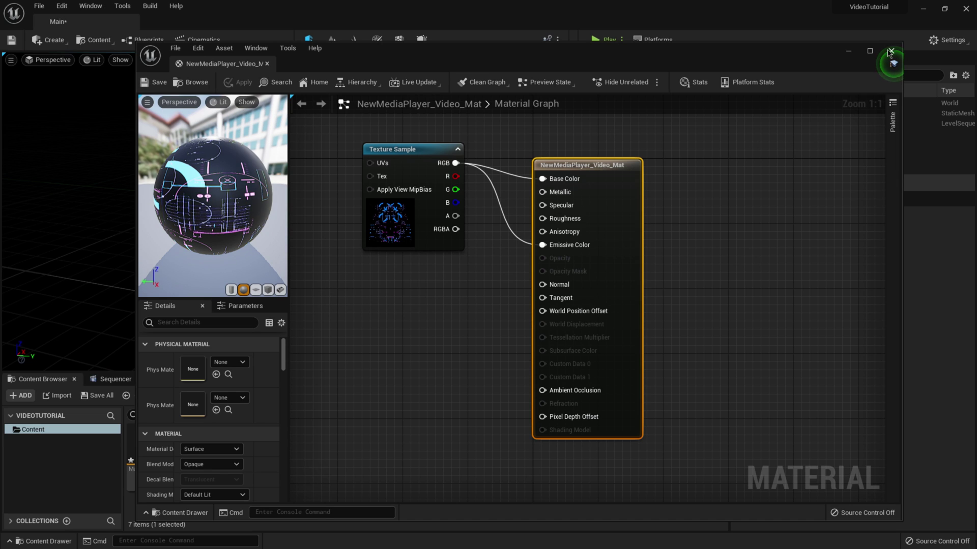
click(890, 52)
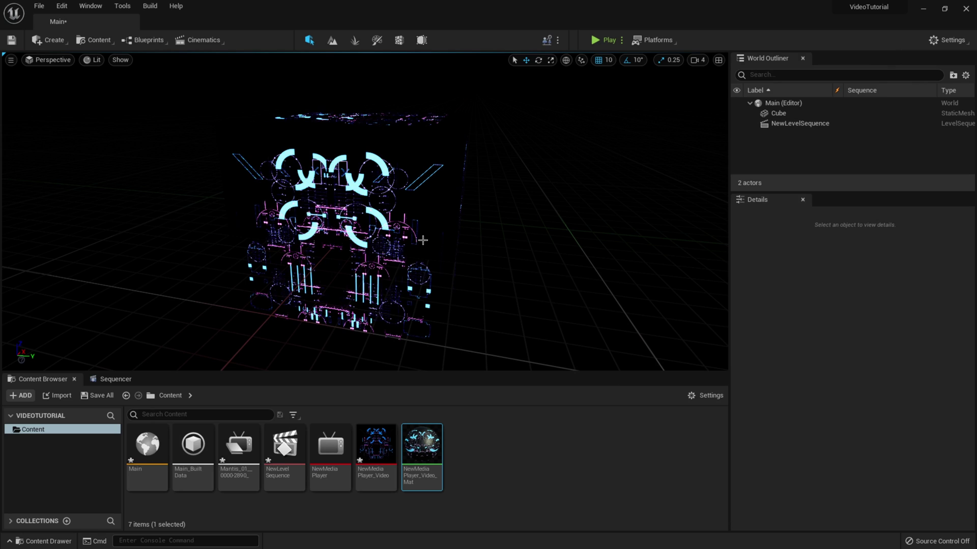
Play NewLevelSequence, stop and rewind, then play again to watch the glowing cube
click(116, 380)
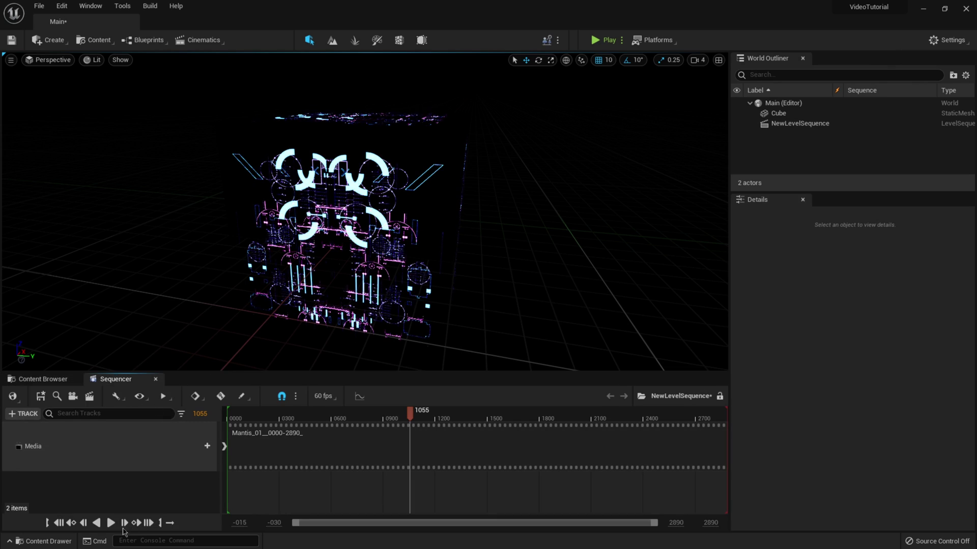
click(111, 524)
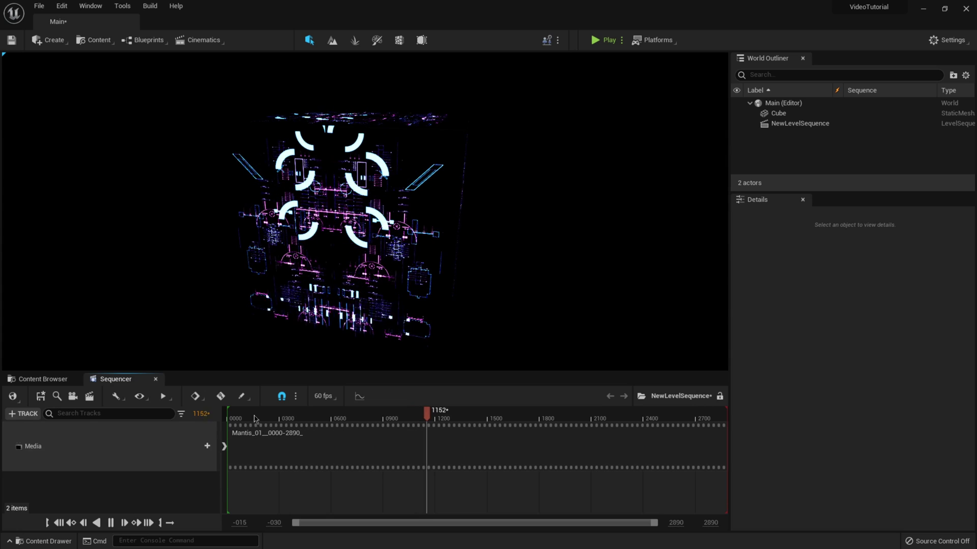
click(96, 524)
click(110, 525)
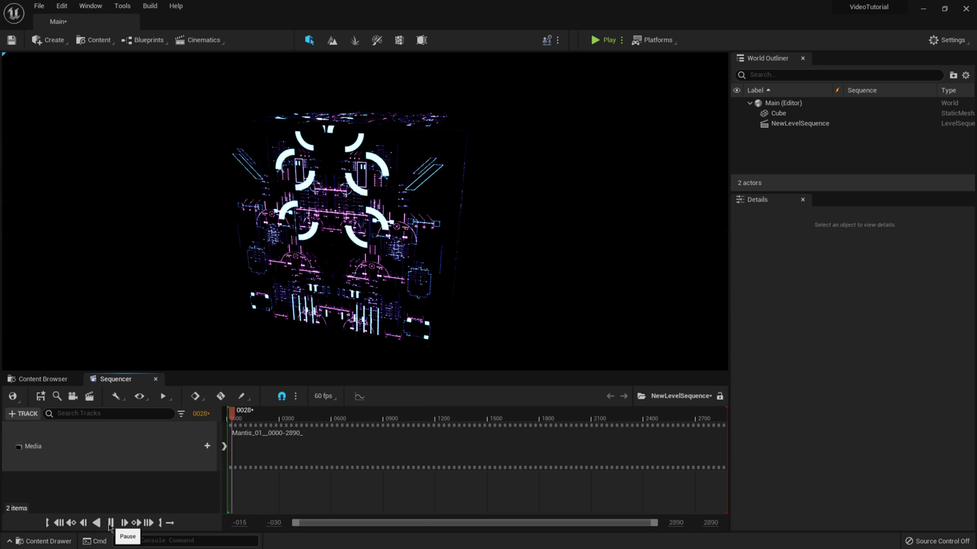